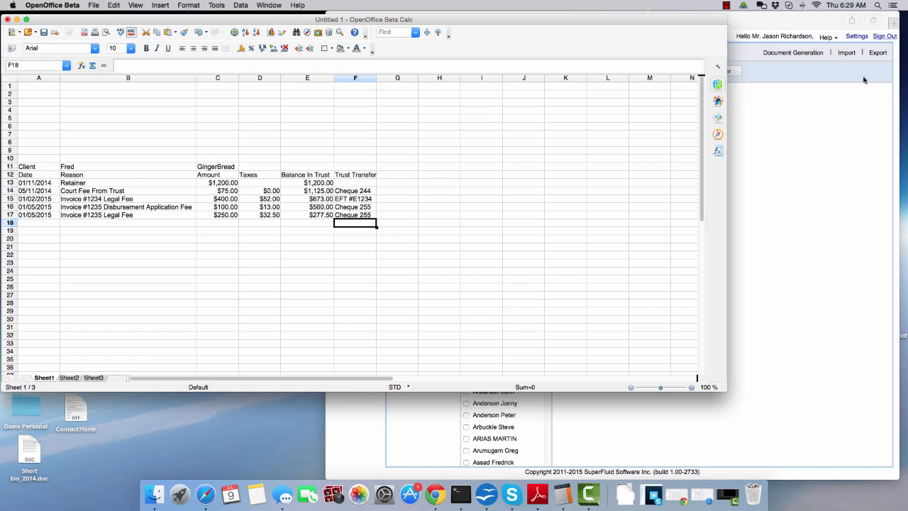
Switch to uLaw, add a new contact to Clients with the client's first and last name, and save it with a new matter
{"action": "left_click", "coordinate": [809, 26]}
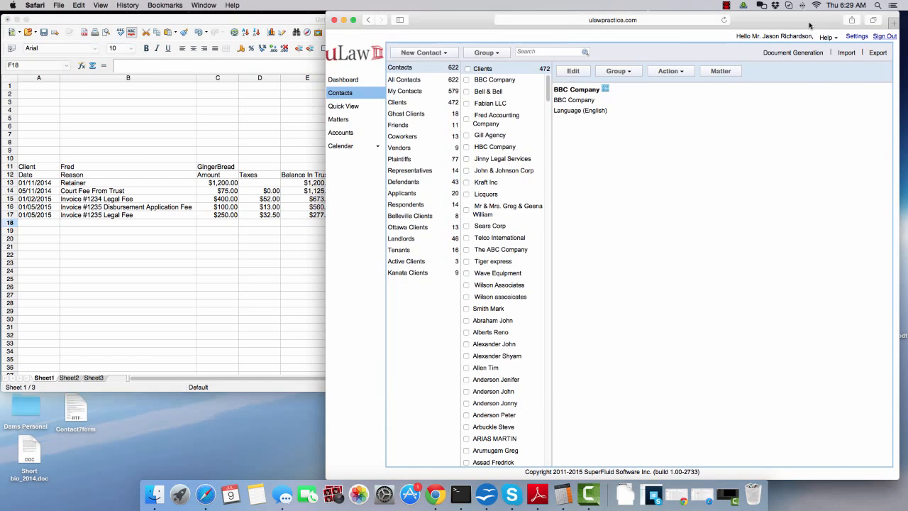
{"action": "left_click", "coordinate": [424, 55]}
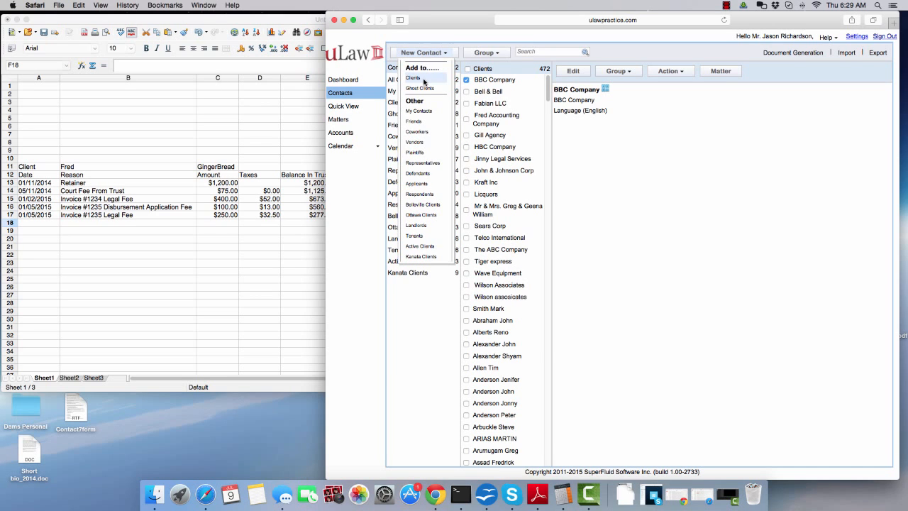
{"action": "left_click", "coordinate": [424, 80]}
{"action": "left_click", "coordinate": [616, 93]}
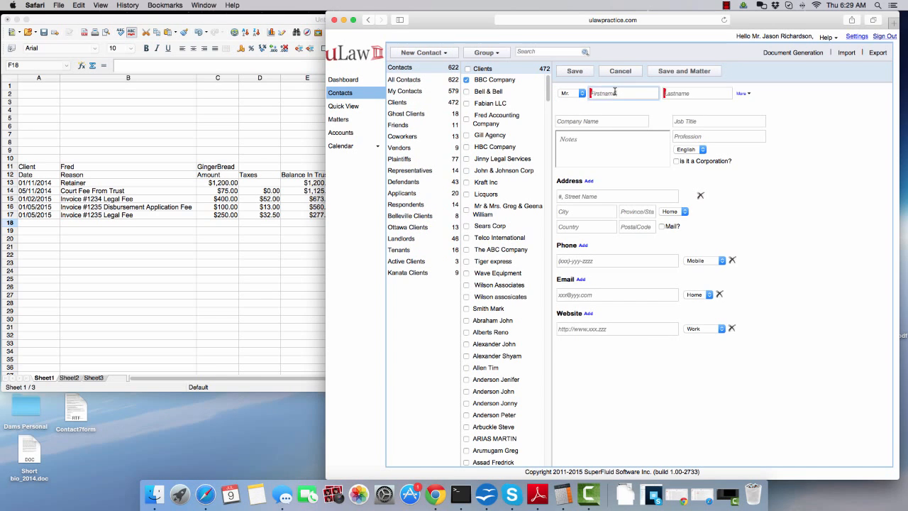
{"action": "type", "text": "Fred"}
{"action": "key", "text": "Tab"}
{"action": "type", "text": "Gingerbread"}
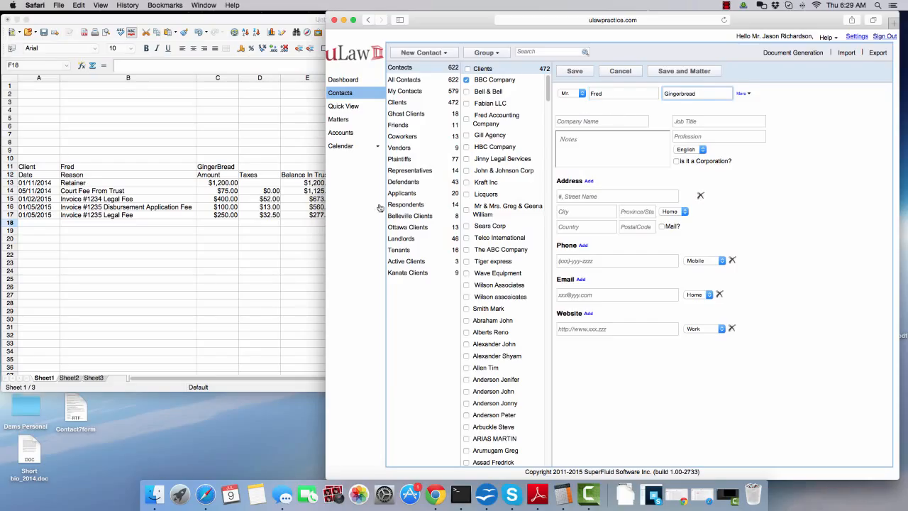
{"action": "left_click", "coordinate": [685, 73]}
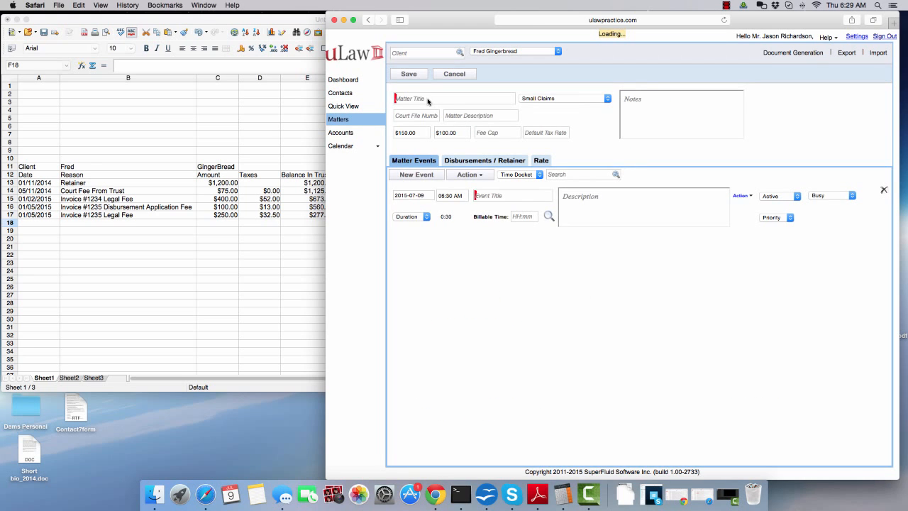
Title the matter with both parties' first names separated by "v/s" plus "- Divorce", set its type to Family & Wills, and save it
{"action": "left_click", "coordinate": [412, 99]}
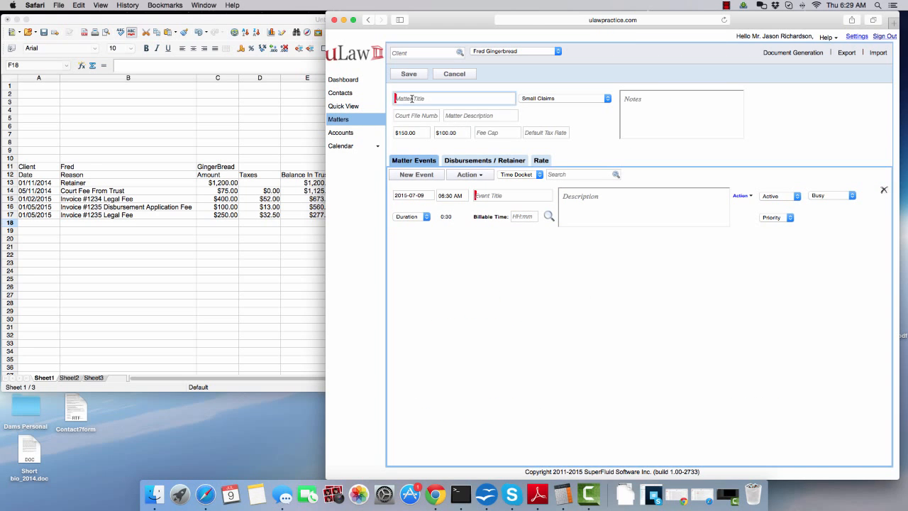
{"action": "type", "text": "Fred v/s Dana"}
{"action": "left_click", "coordinate": [564, 100]}
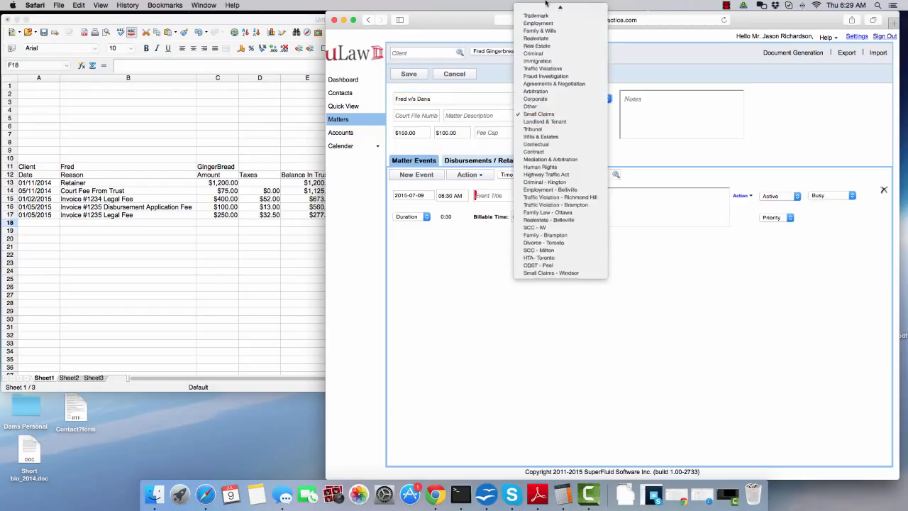
{"action": "left_click", "coordinate": [539, 32]}
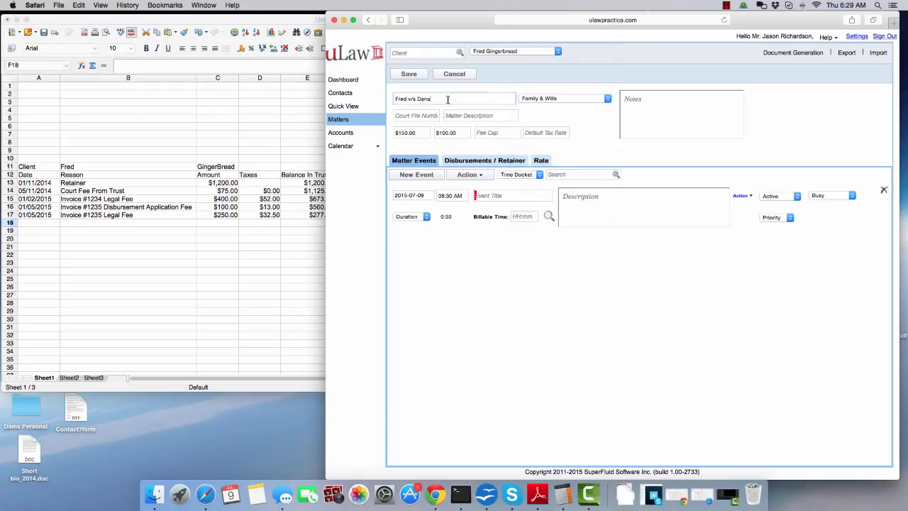
{"action": "left_click", "coordinate": [448, 100]}
{"action": "type", "text": "- Divo"}
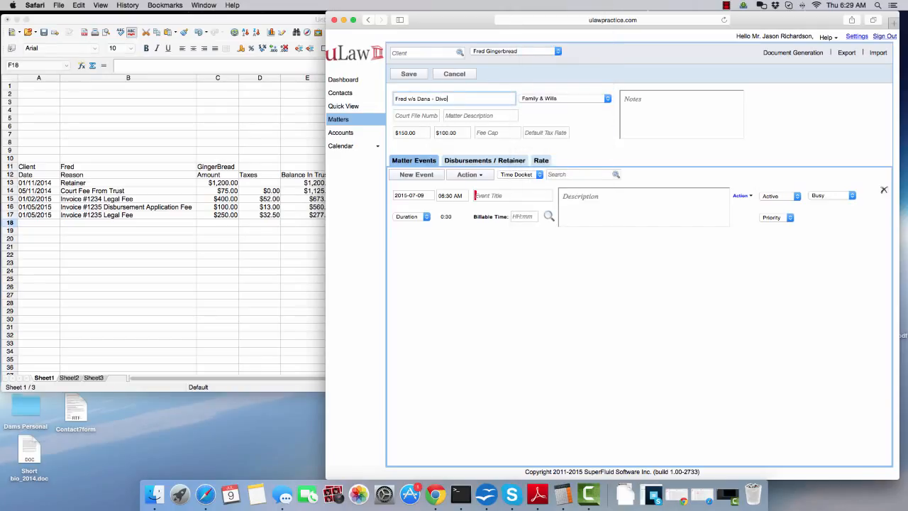
{"action": "type", "text": "rce"}
{"action": "left_click", "coordinate": [405, 76]}
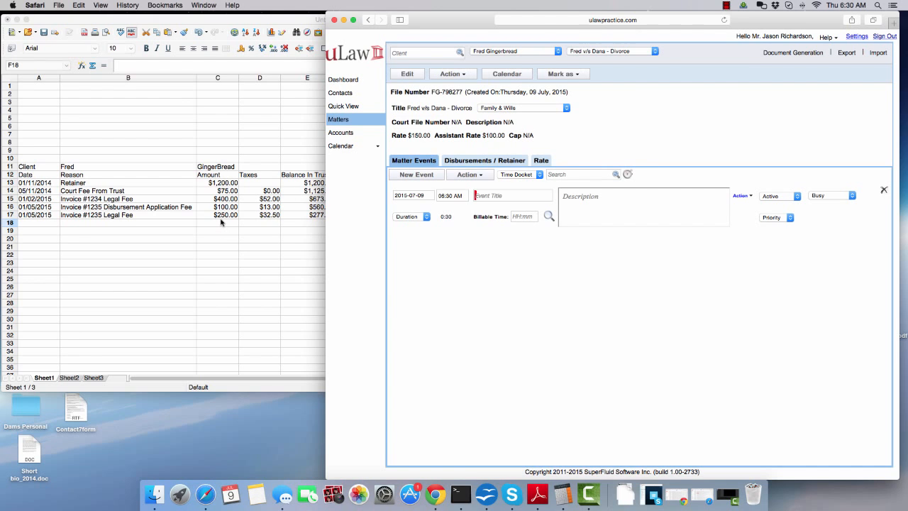
Set the matter's fee rate to $250.00 and save the change
{"action": "double_click", "coordinate": [418, 136]}
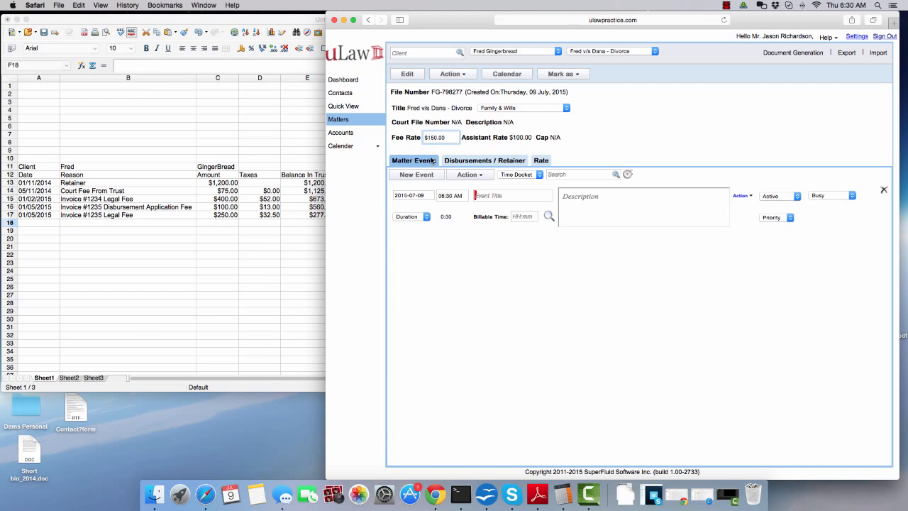
{"action": "left_click", "coordinate": [427, 137]}
{"action": "type", "text": "2"}
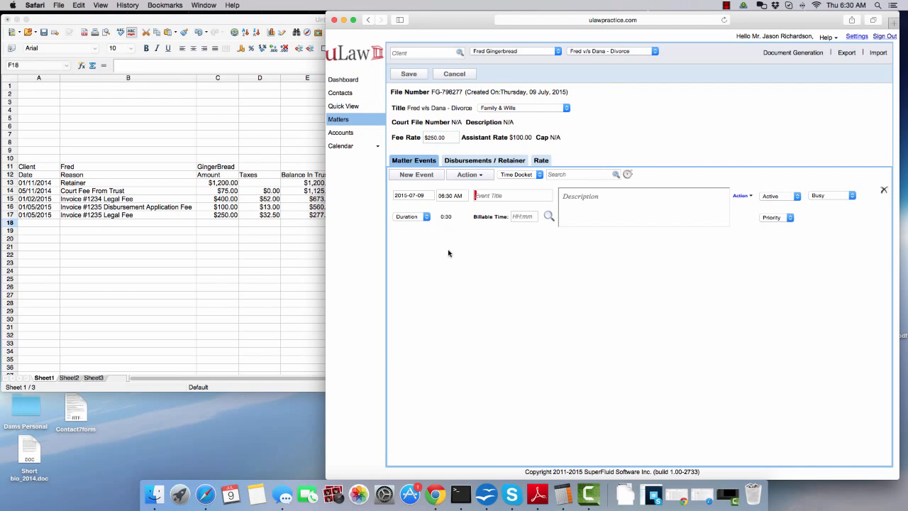
{"action": "left_click", "coordinate": [410, 75]}
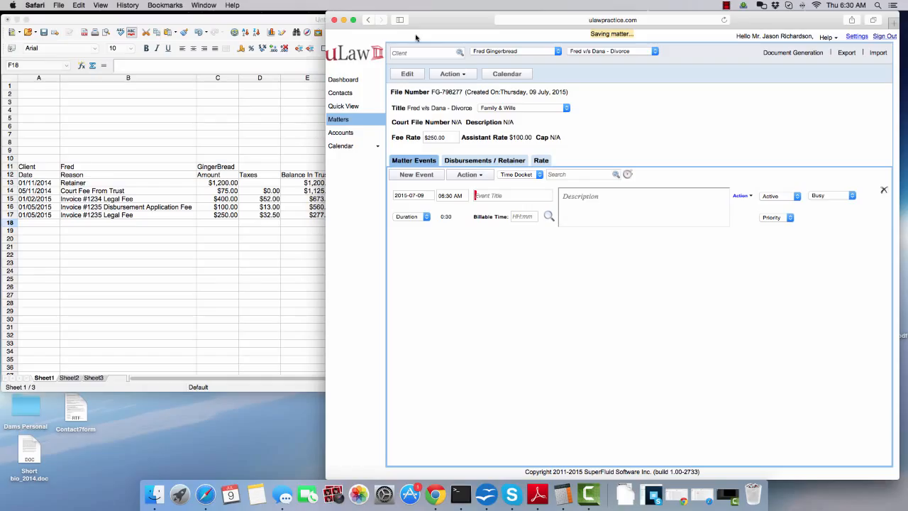
Start a new retainer for the divorce matter and date it 2014-11-01
{"action": "left_click", "coordinate": [498, 162]}
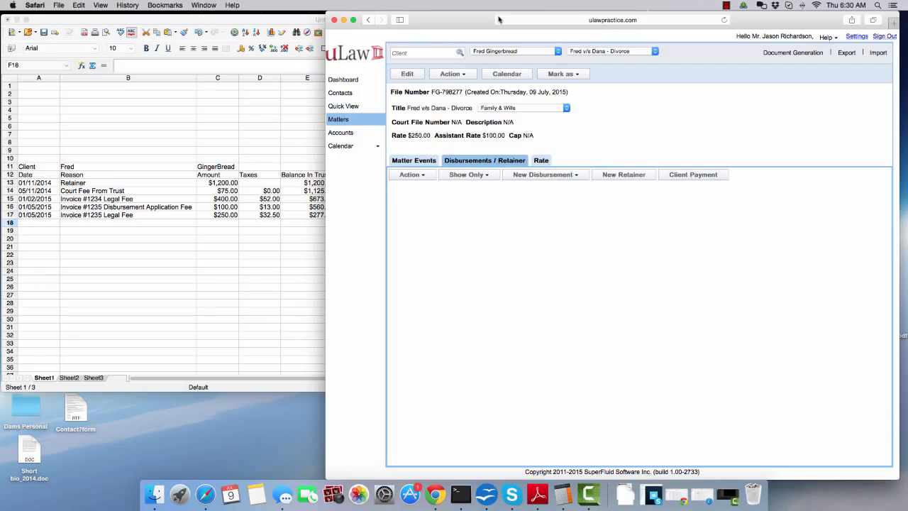
{"action": "left_click", "coordinate": [628, 178]}
{"action": "left_click", "coordinate": [667, 109]}
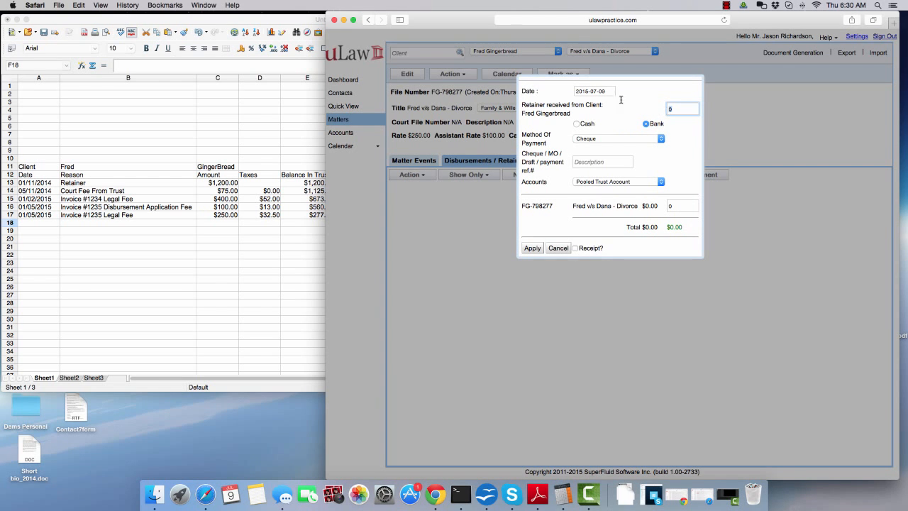
{"action": "left_click", "coordinate": [596, 90]}
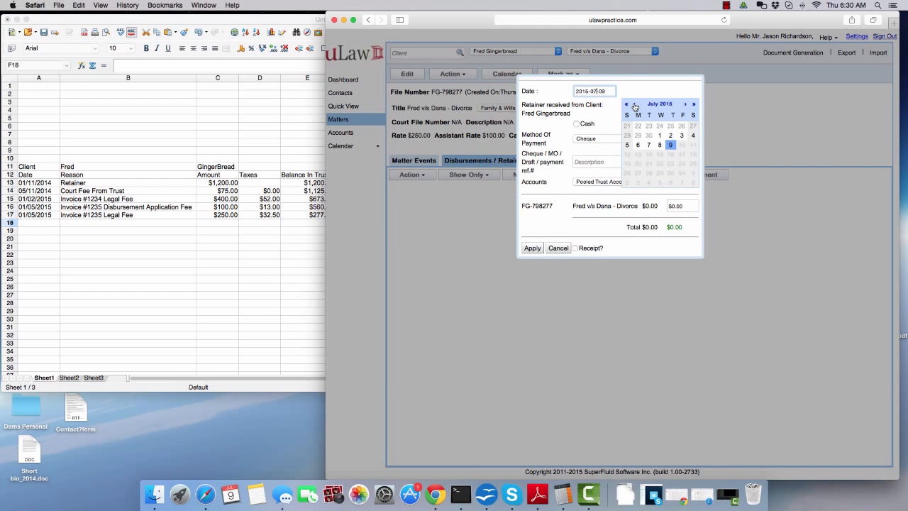
{"action": "left_click", "coordinate": [635, 105]}
{"action": "left_click", "coordinate": [635, 105]}
{"action": "left_click", "coordinate": [635, 105]}
{"action": "left_click", "coordinate": [635, 105]}
{"action": "left_click", "coordinate": [635, 105]}
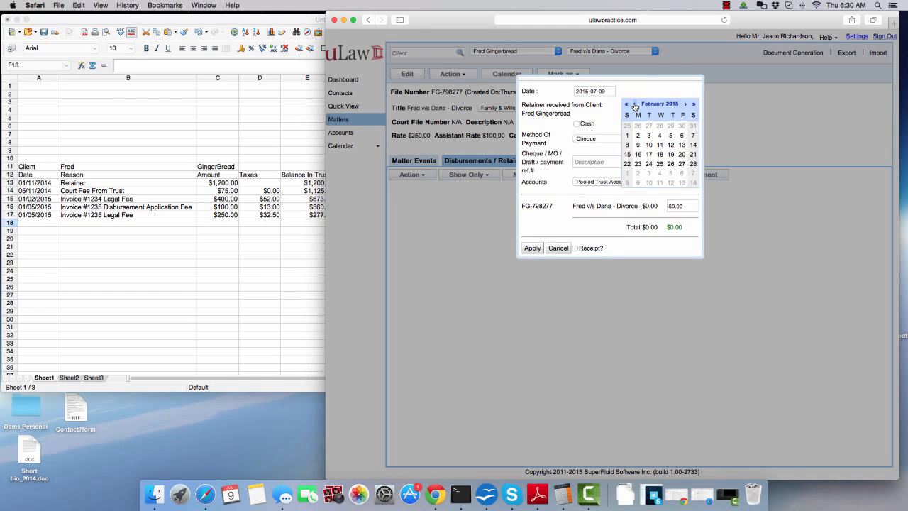
{"action": "left_click", "coordinate": [635, 105]}
{"action": "left_click", "coordinate": [635, 105]}
{"action": "left_click", "coordinate": [635, 105]}
{"action": "left_click", "coordinate": [694, 128]}
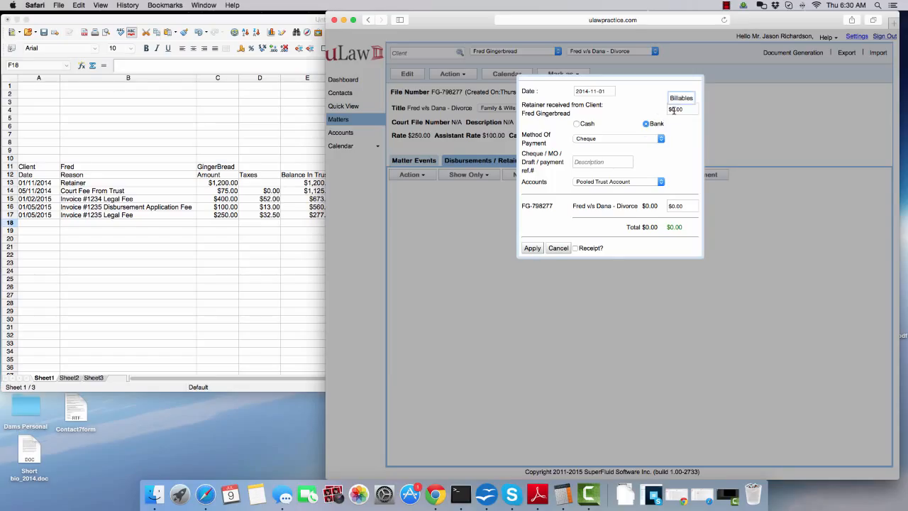
Set the retainer received to $1200, enter cheque reference 567, and apply it to the Pooled Trust Account
{"action": "left_click", "coordinate": [673, 110]}
{"action": "type", "text": "$1200"}
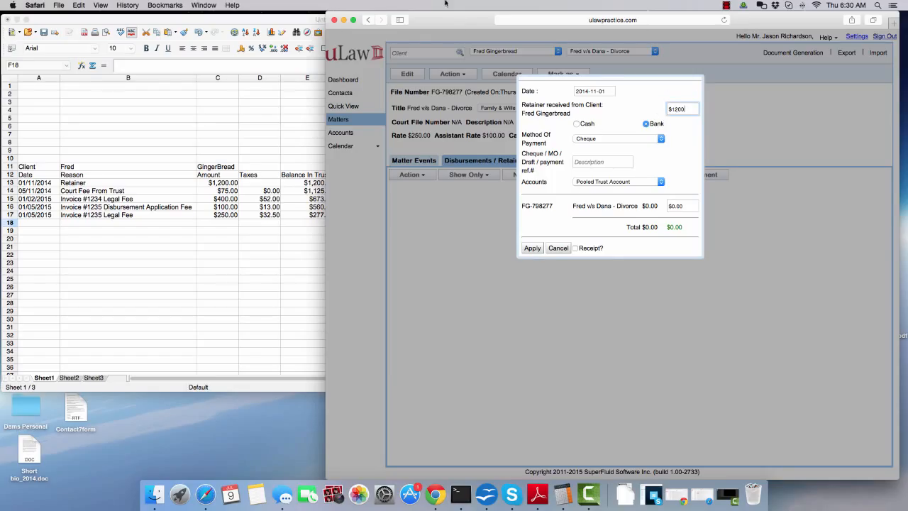
{"action": "left_click_drag", "start_coordinate": [443, 18], "coordinate": [493, 15]}
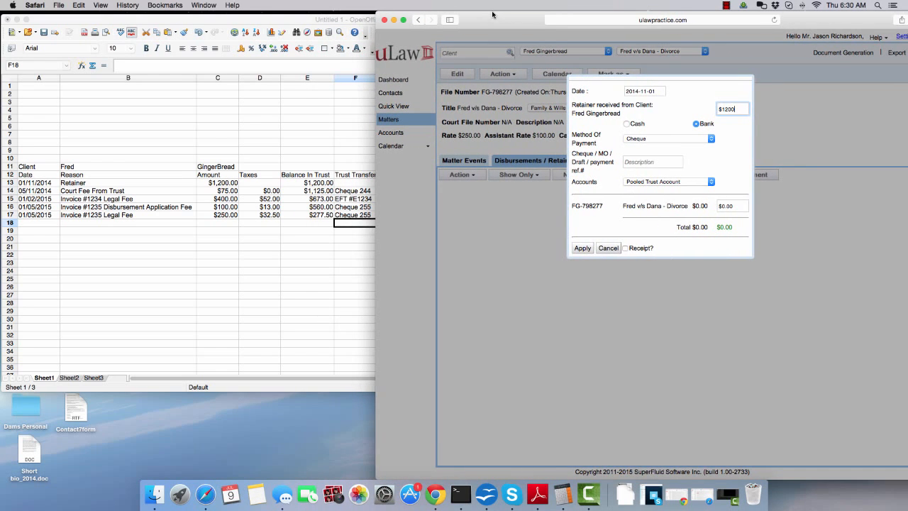
{"action": "left_click", "coordinate": [635, 162]}
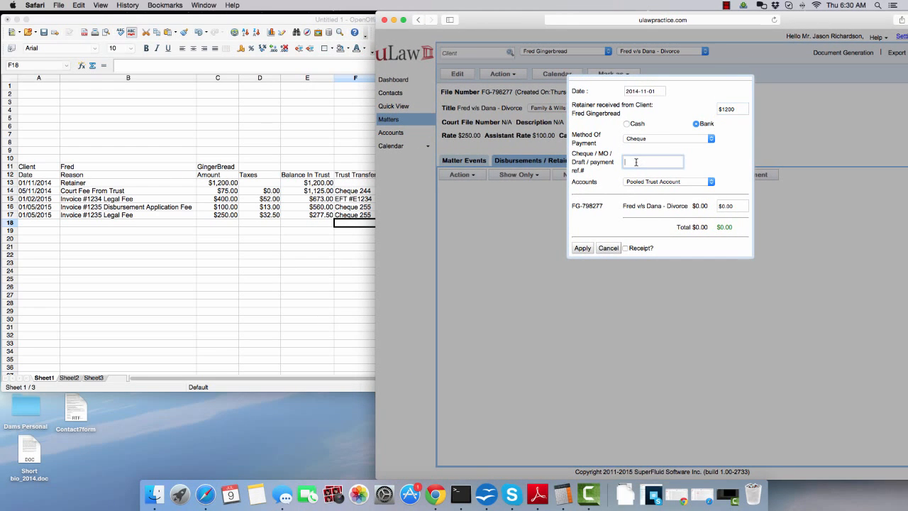
{"action": "type", "text": "567"}
{"action": "left_click", "coordinate": [581, 248]}
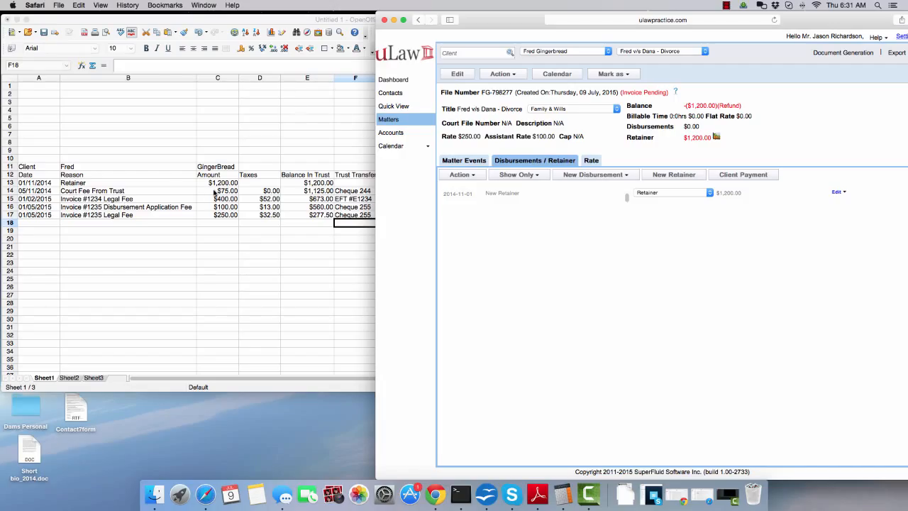
Start a new disbursement paid from trust and date it 2014-11-05
{"action": "left_click", "coordinate": [598, 177]}
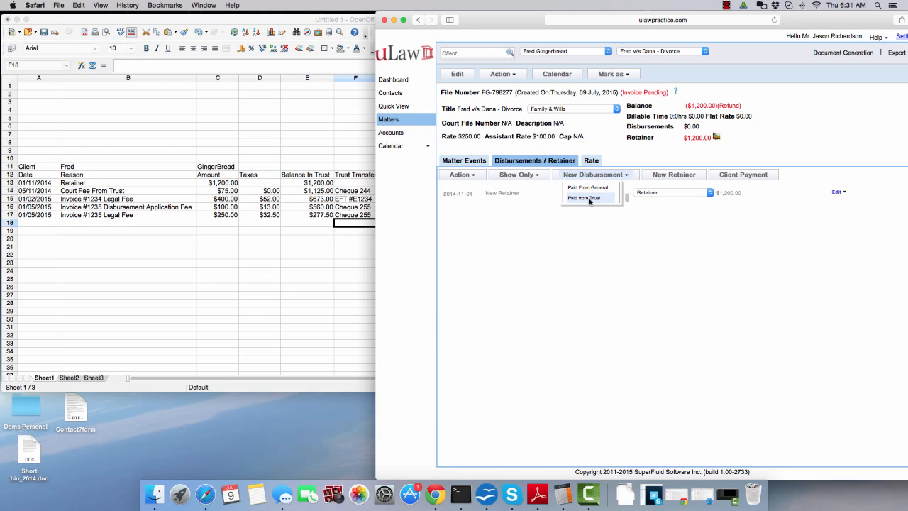
{"action": "left_click", "coordinate": [584, 198]}
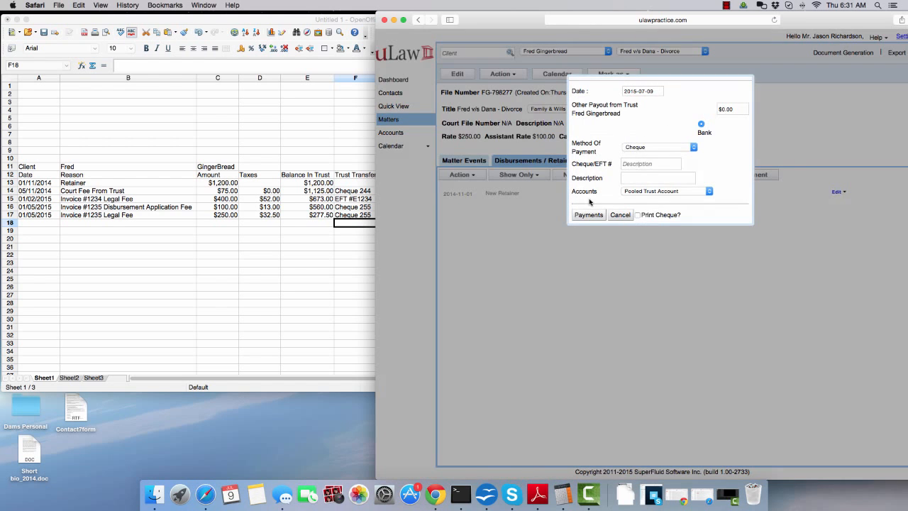
{"action": "left_click", "coordinate": [631, 91]}
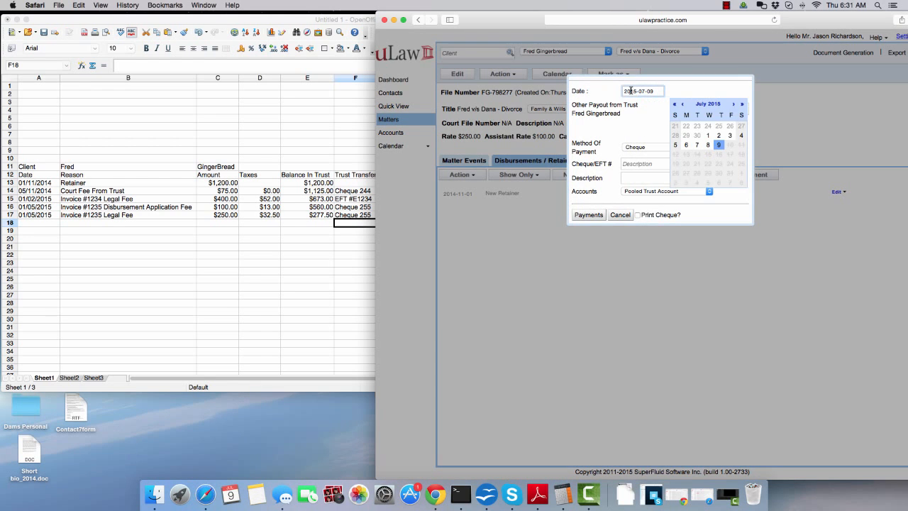
{"action": "left_click", "coordinate": [685, 104]}
{"action": "left_click", "coordinate": [684, 104]}
{"action": "left_click", "coordinate": [684, 104]}
{"action": "left_click", "coordinate": [684, 104]}
{"action": "left_click", "coordinate": [685, 104]}
{"action": "left_click", "coordinate": [685, 105]}
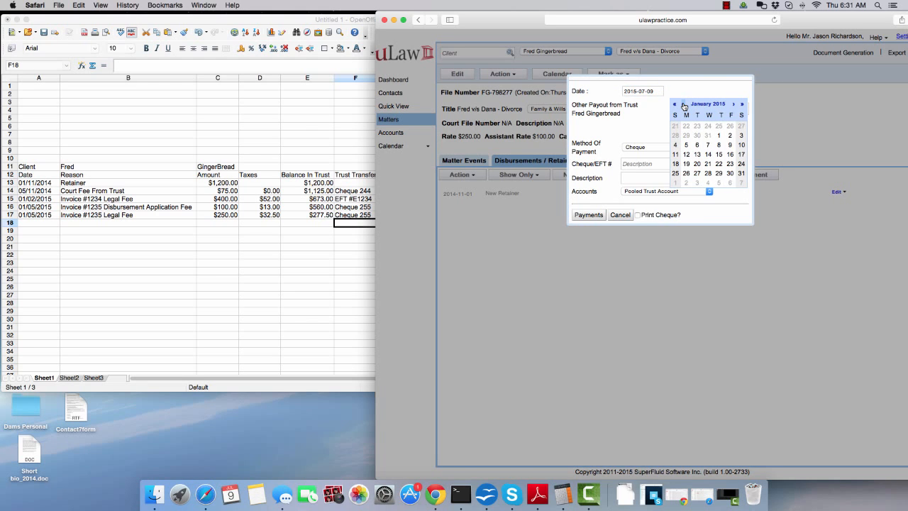
{"action": "left_click", "coordinate": [684, 104]}
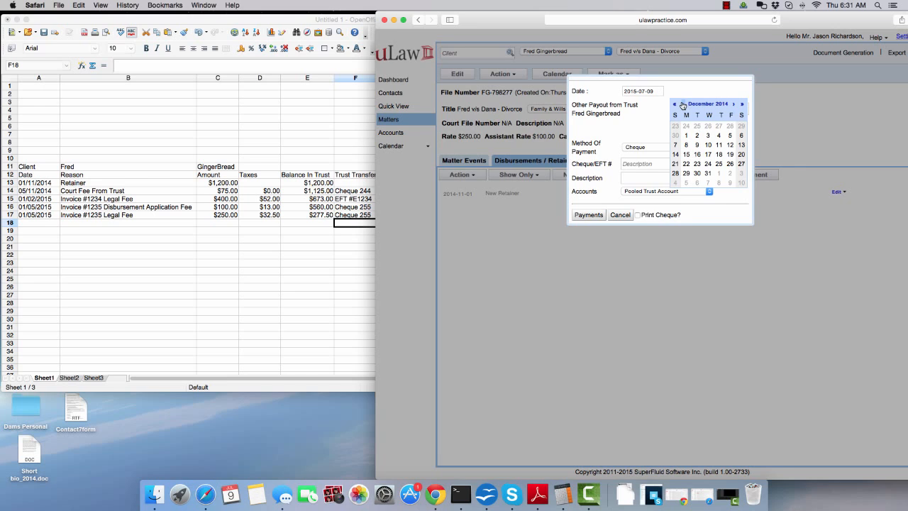
{"action": "left_click", "coordinate": [683, 104]}
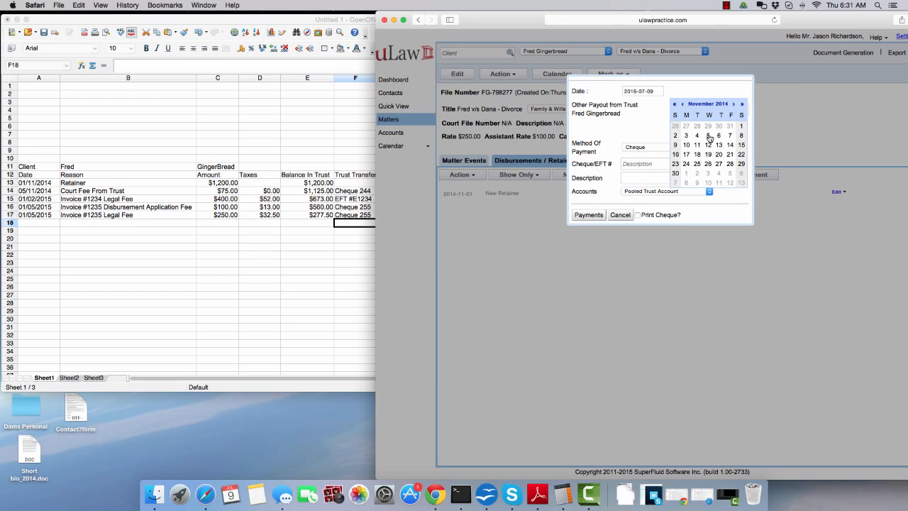
{"action": "left_click", "coordinate": [708, 135]}
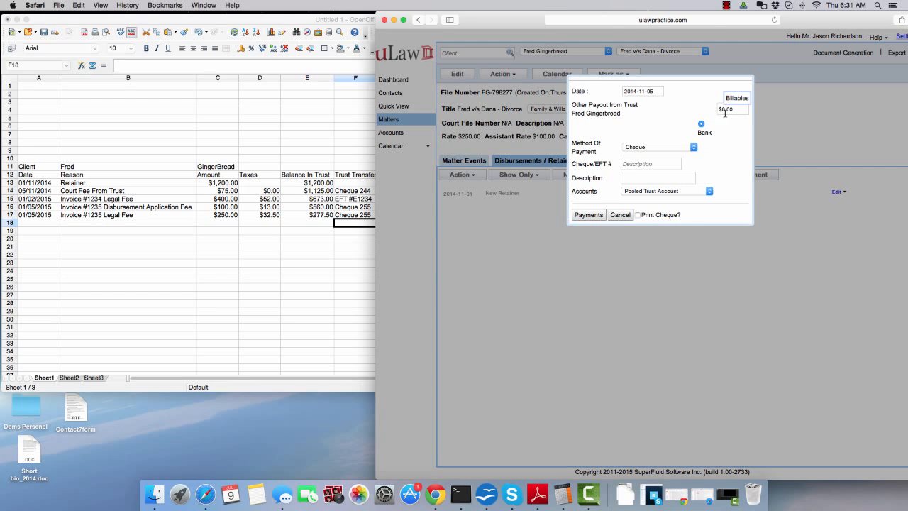
Set the trust payout to $75.00 with cheque number 244 and description "Court fee", and record the payment
{"action": "left_click", "coordinate": [723, 110]}
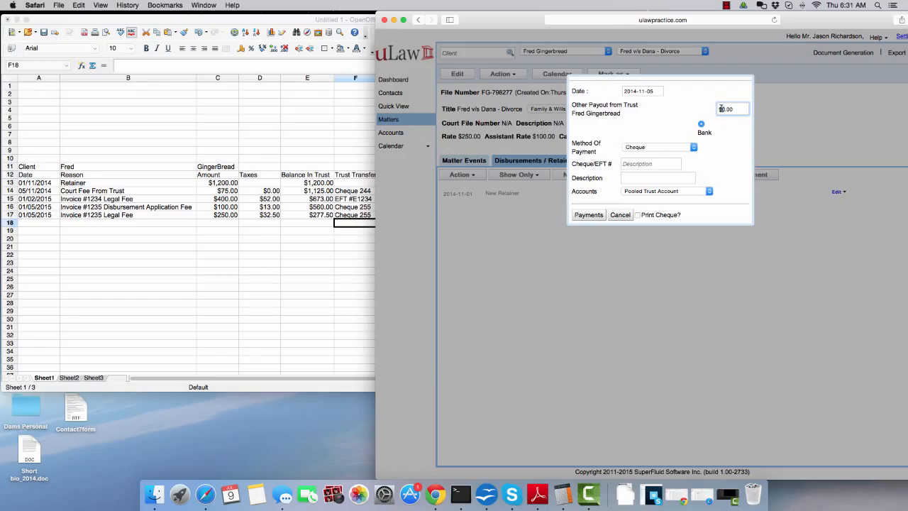
{"action": "left_click", "coordinate": [639, 165]}
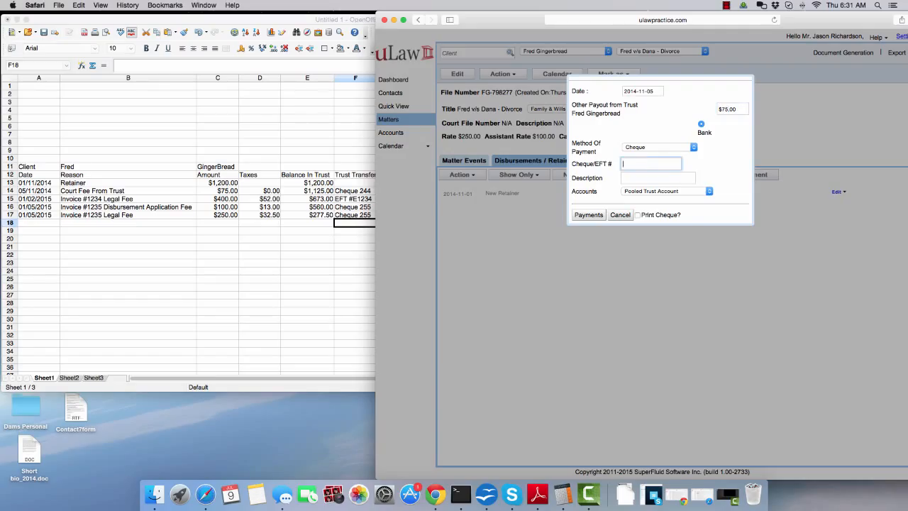
{"action": "left_click", "coordinate": [640, 176]}
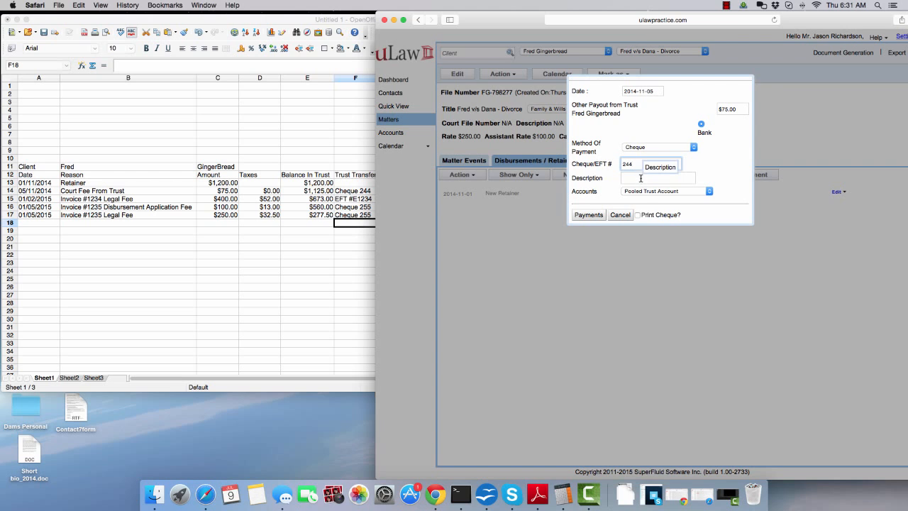
{"action": "type", "text": "court"}
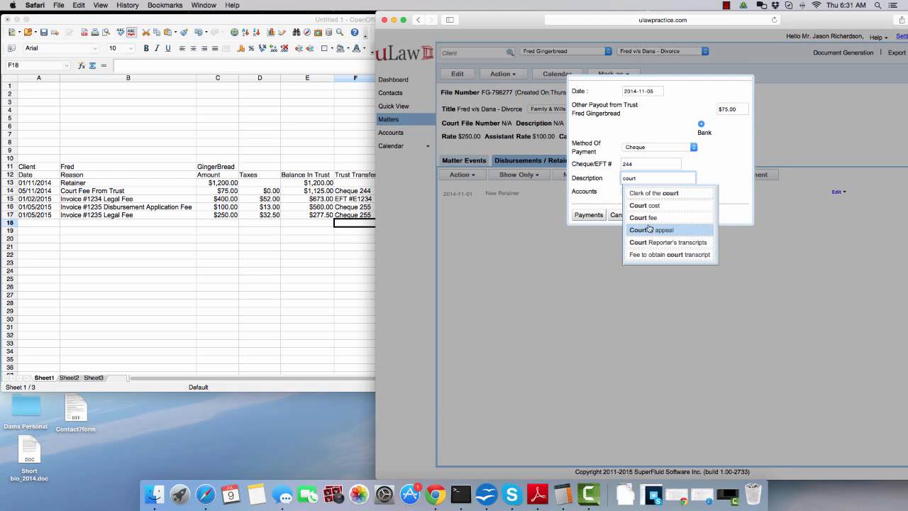
{"action": "left_click", "coordinate": [644, 217]}
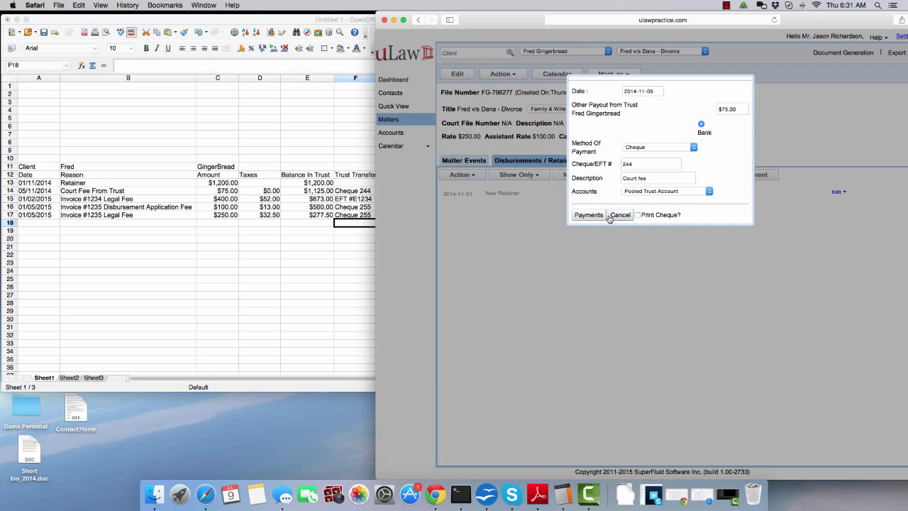
{"action": "left_click", "coordinate": [585, 215]}
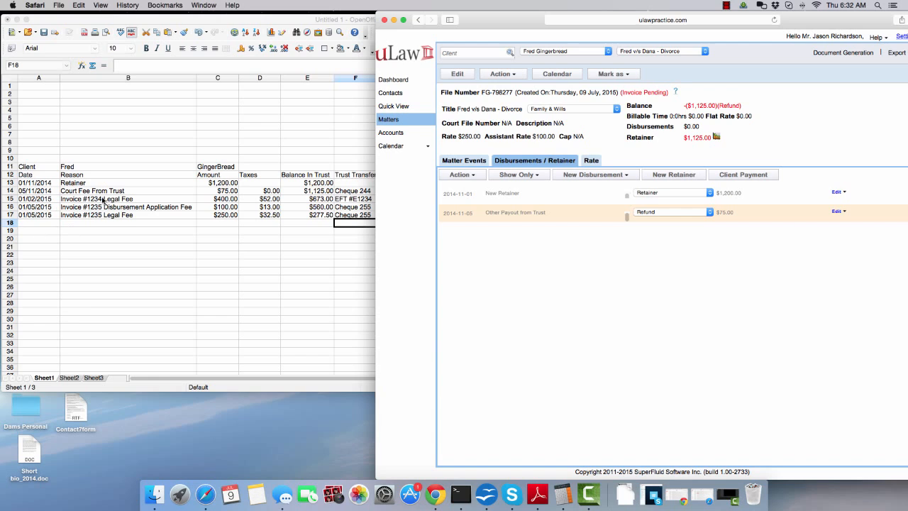
Title the divorce matter's new event "First Legal Fee"
{"action": "left_click", "coordinate": [461, 161]}
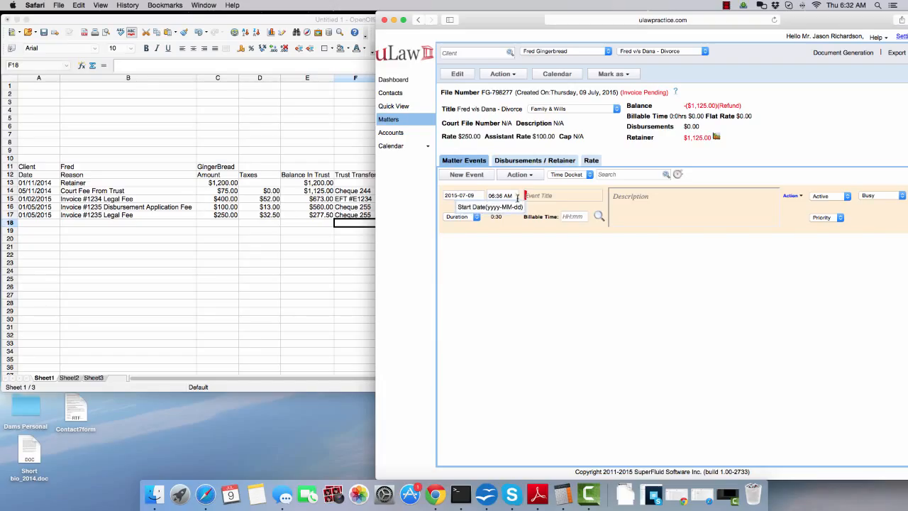
{"action": "left_click", "coordinate": [548, 196]}
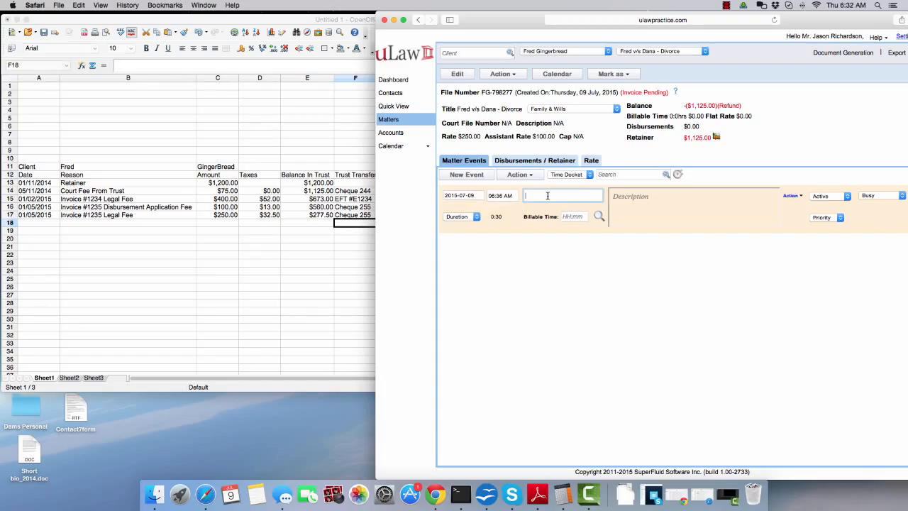
{"action": "type", "text": "First Legal Fee"}
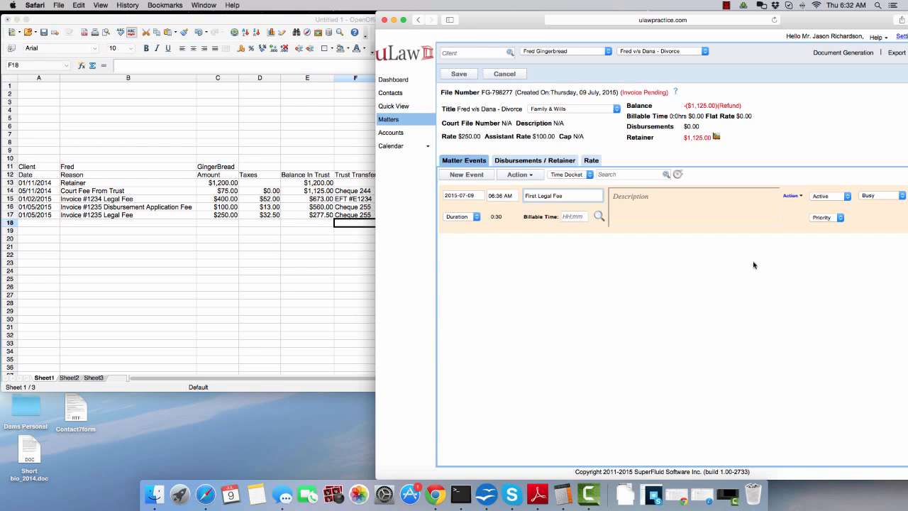
Switch the First Legal Fee event to flat rate billing, set the rate to $400.00, and save the matter
{"action": "left_click", "coordinate": [793, 196]}
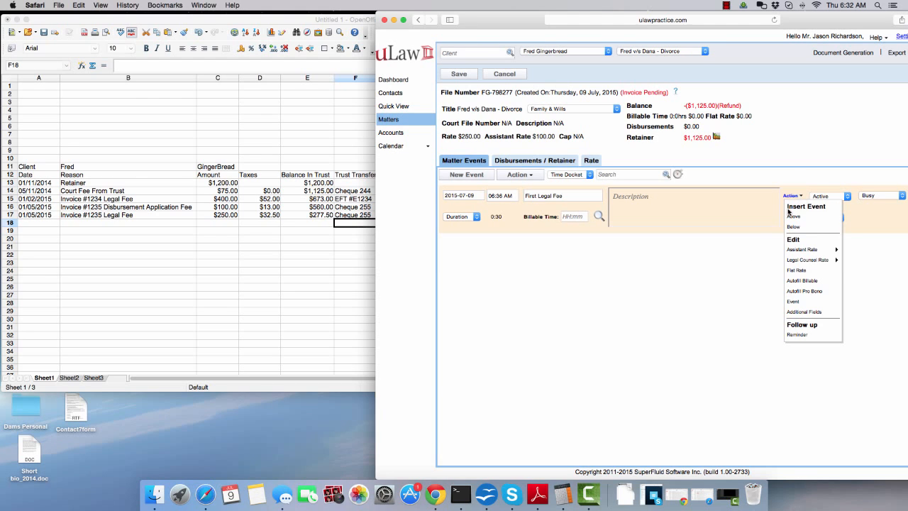
{"action": "left_click", "coordinate": [802, 270]}
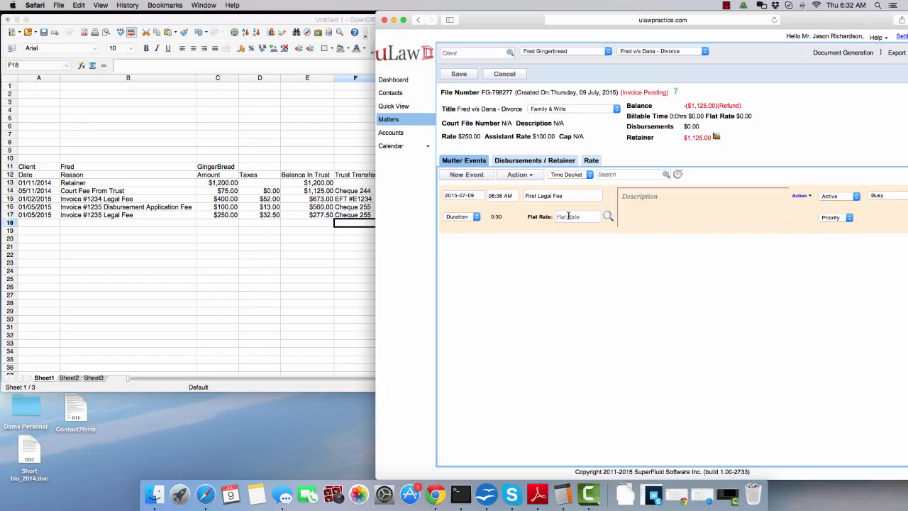
{"action": "left_click", "coordinate": [568, 217]}
{"action": "type", "text": "400"}
{"action": "key", "text": "Tab"}
{"action": "left_click", "coordinate": [459, 73]}
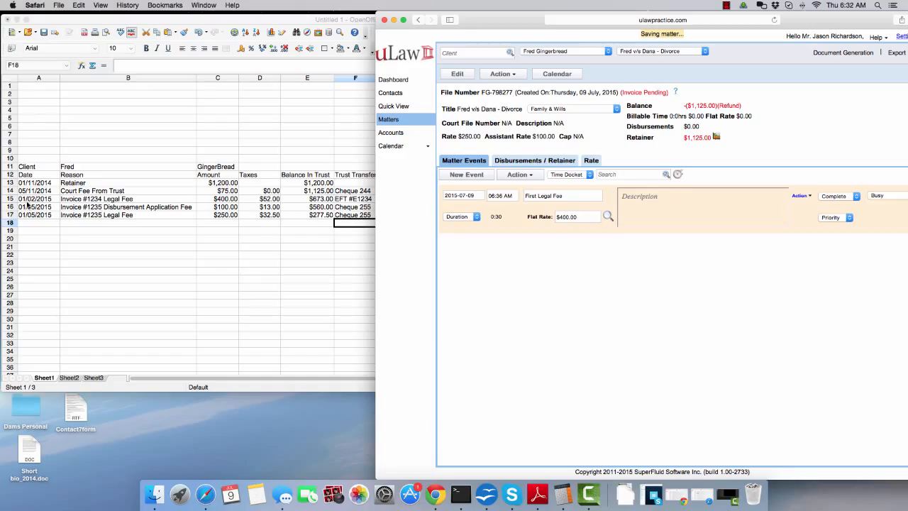
Change the First Legal Fee event's start date to 2015-02-01 and save the matter
{"action": "left_click", "coordinate": [466, 197]}
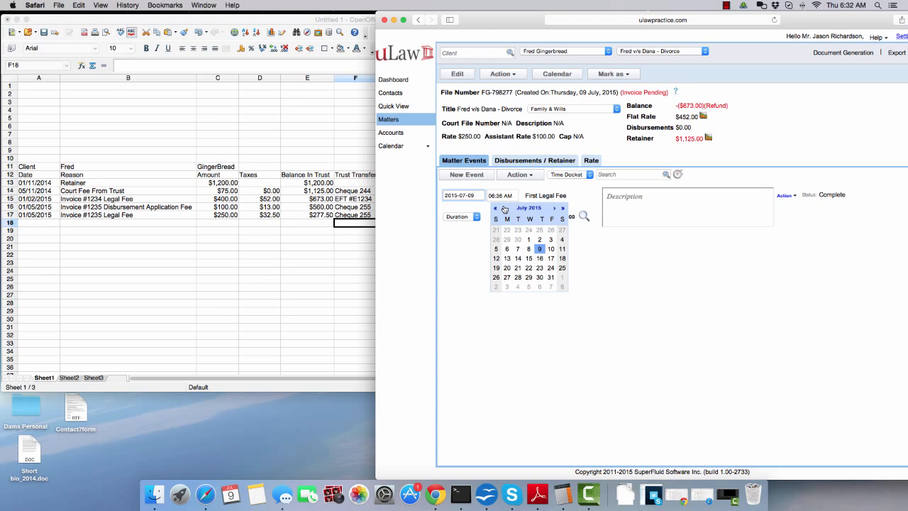
{"action": "left_click", "coordinate": [504, 209]}
{"action": "left_click", "coordinate": [503, 209]}
{"action": "left_click", "coordinate": [503, 209]}
{"action": "left_click", "coordinate": [504, 209]}
{"action": "left_click", "coordinate": [504, 209]}
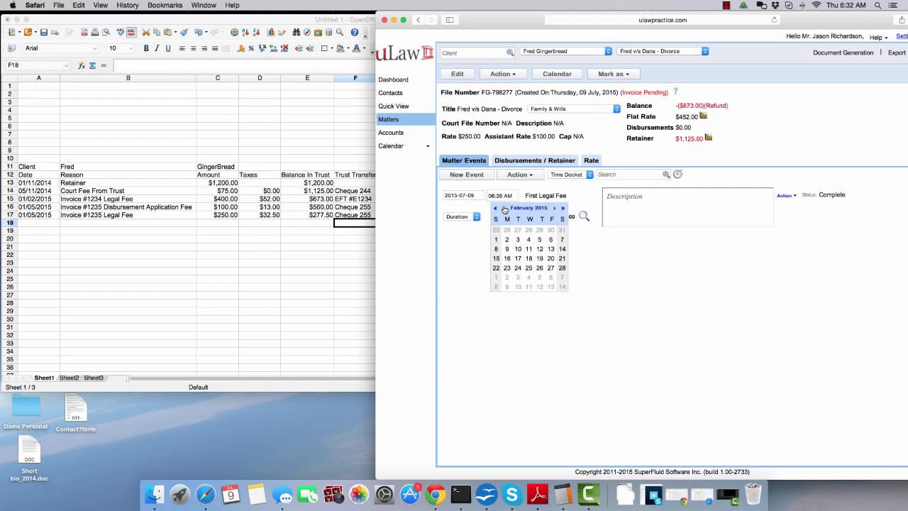
{"action": "left_click", "coordinate": [497, 240]}
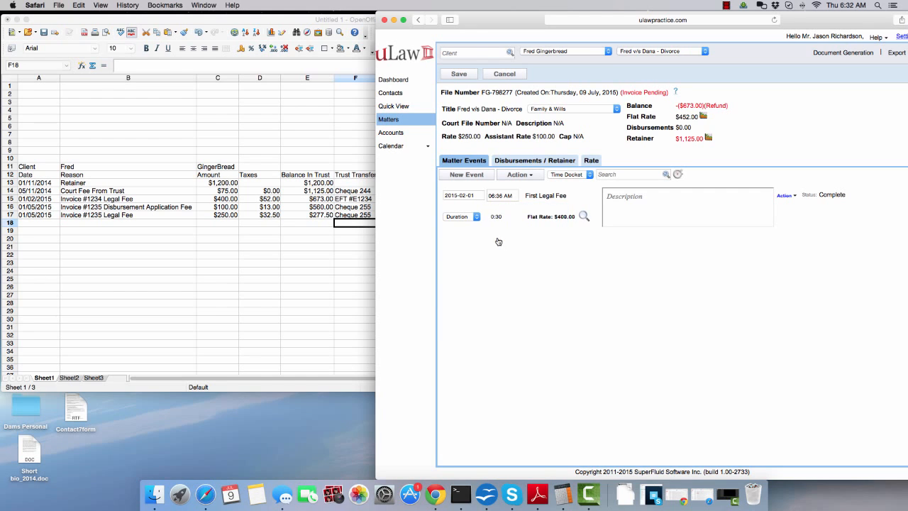
{"action": "left_click", "coordinate": [462, 74]}
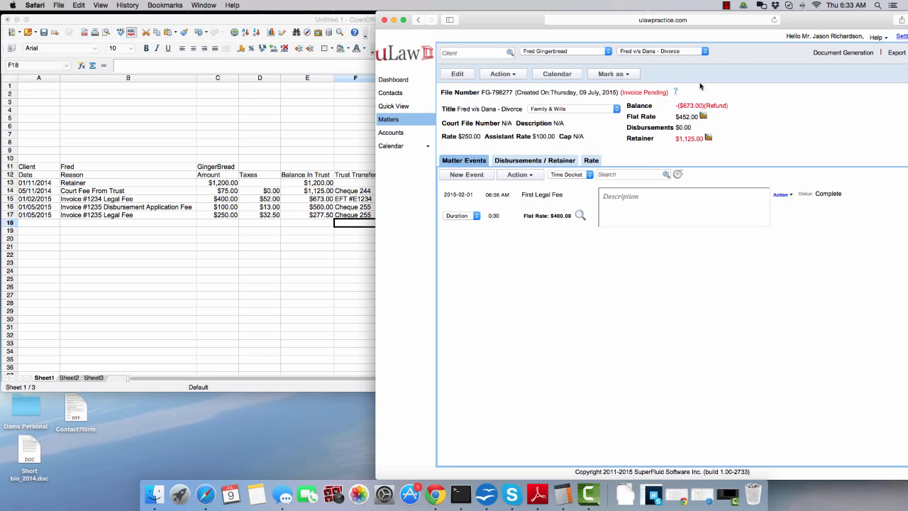
Start a complete invoice for the matter and set its document date to 2015-02-01
{"action": "left_click", "coordinate": [836, 54]}
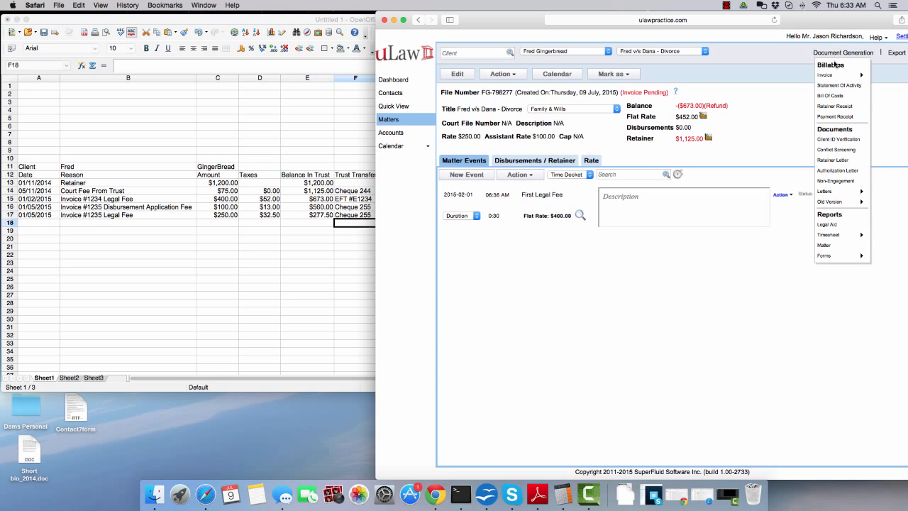
{"action": "mouse_move", "coordinate": [838, 75]}
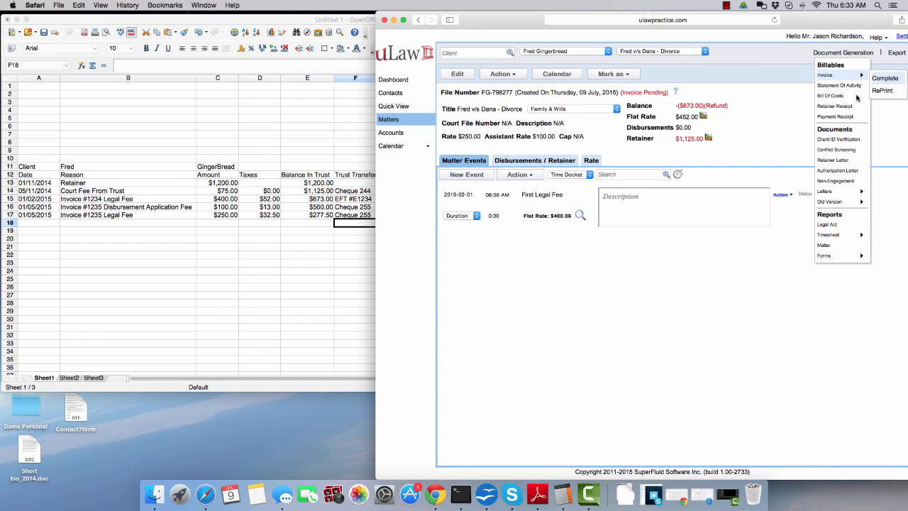
{"action": "left_click", "coordinate": [886, 78]}
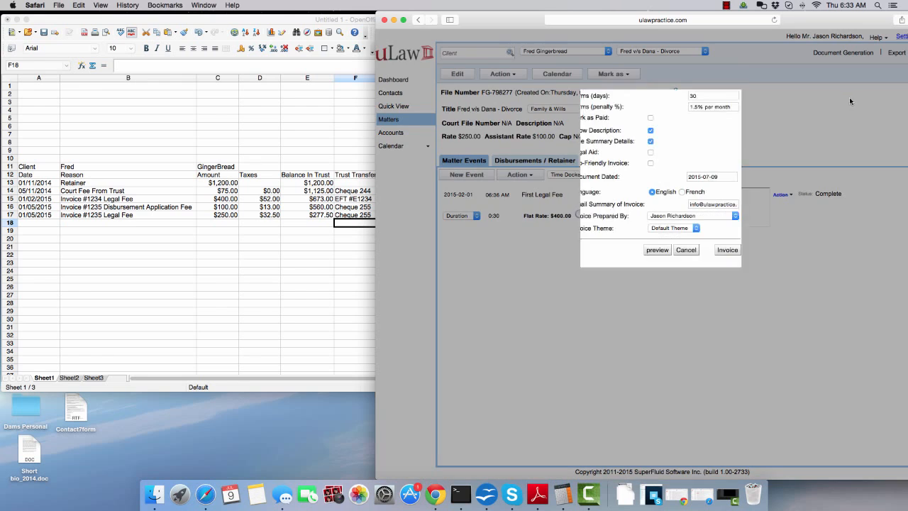
{"action": "left_click", "coordinate": [709, 180]}
{"action": "left_click", "coordinate": [749, 191]}
{"action": "left_click", "coordinate": [749, 191]}
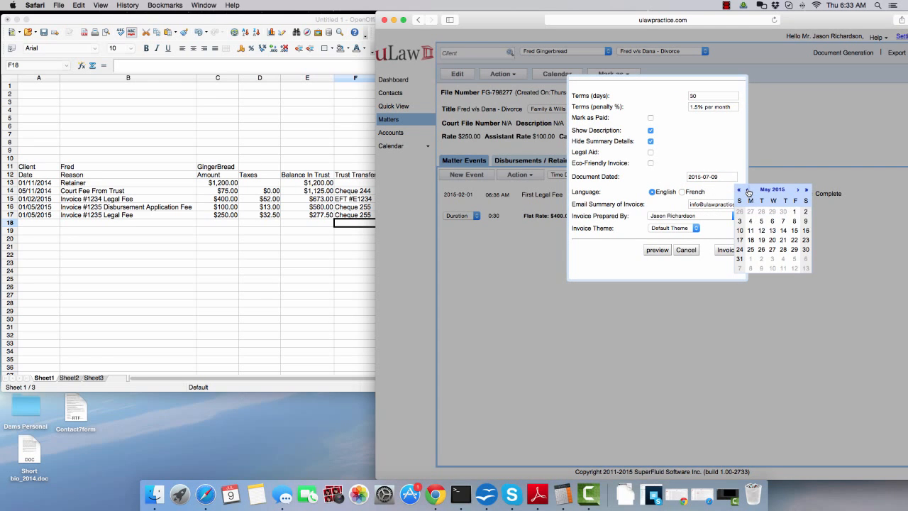
{"action": "left_click", "coordinate": [748, 191]}
{"action": "left_click", "coordinate": [748, 191]}
{"action": "left_click", "coordinate": [748, 191]}
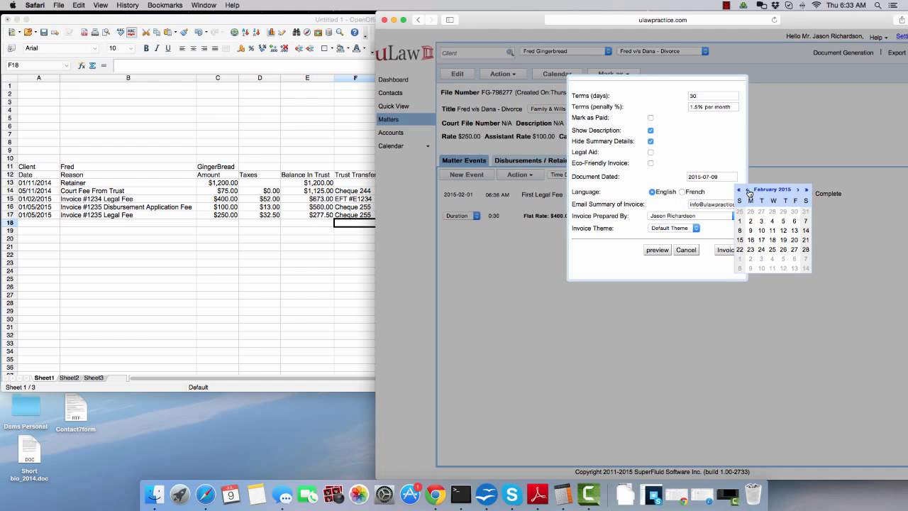
{"action": "left_click", "coordinate": [740, 222]}
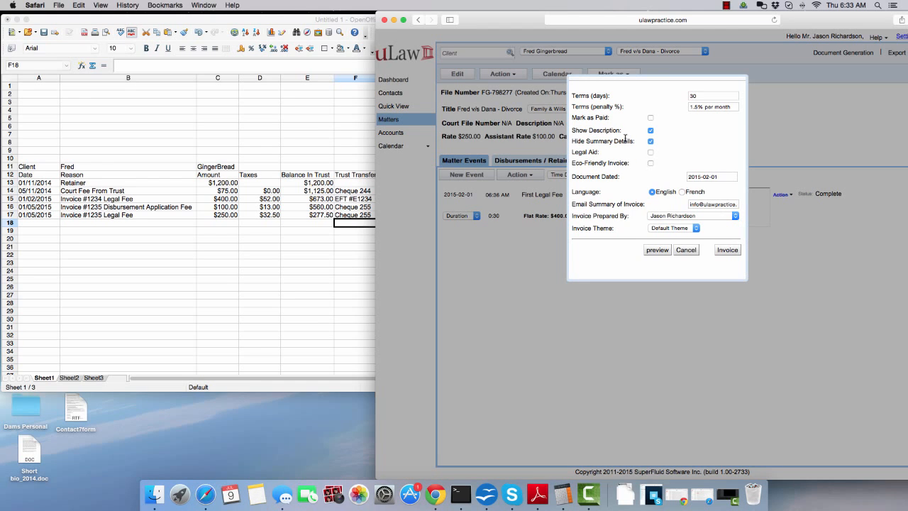
Mark the invoice as paid, generate it, and download the resulting document
{"action": "left_click", "coordinate": [651, 118]}
{"action": "left_click_drag", "start_coordinate": [645, 83], "coordinate": [653, 172]}
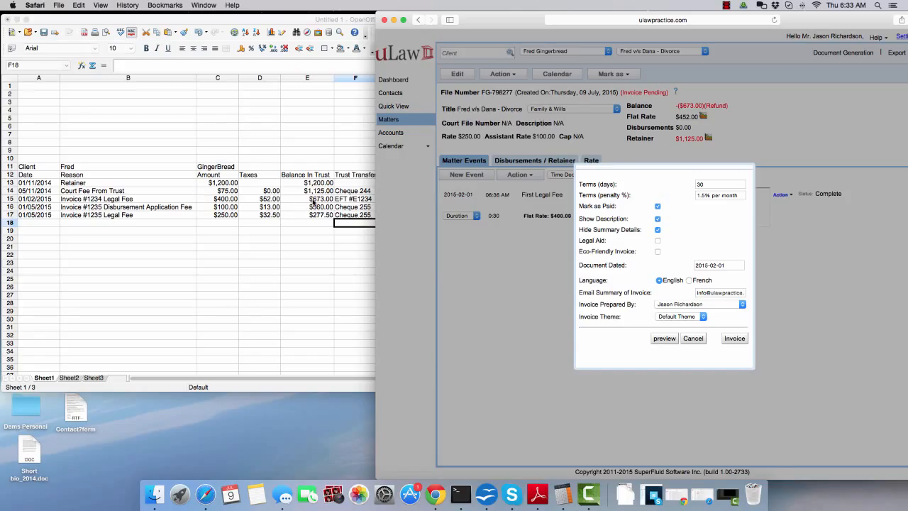
{"action": "left_click", "coordinate": [726, 338]}
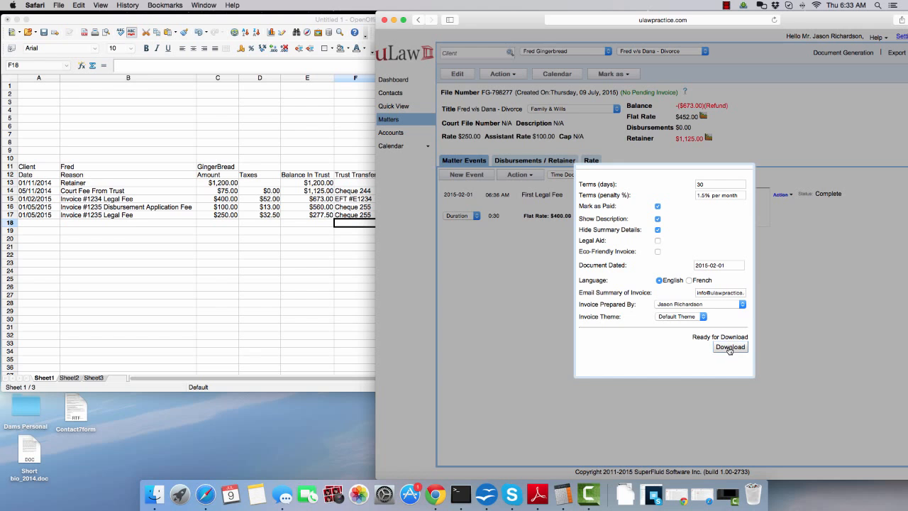
{"action": "left_click", "coordinate": [730, 347]}
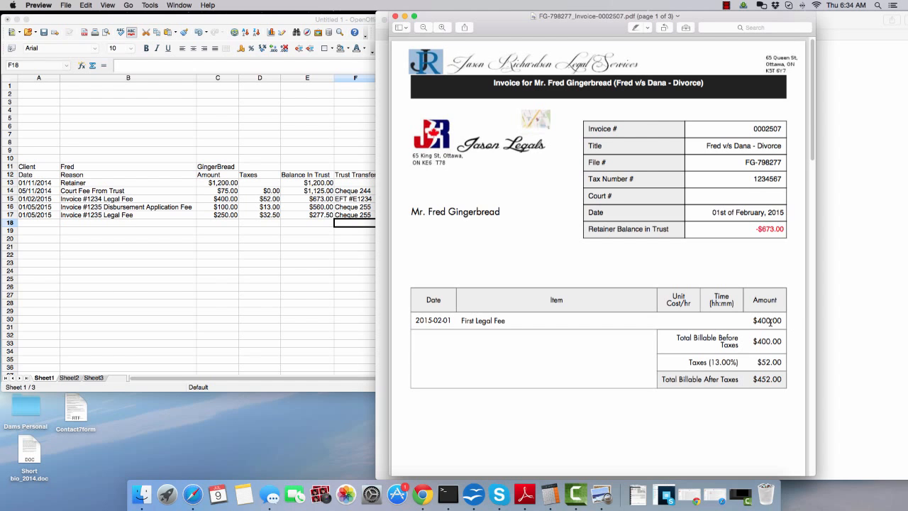
Review the downloaded invoice's legal fee, retainer and trust payout, and total billable pages, and close the PDF
{"action": "scroll", "coordinate": [770, 321], "scroll_direction": "down", "scroll_amount": 20}
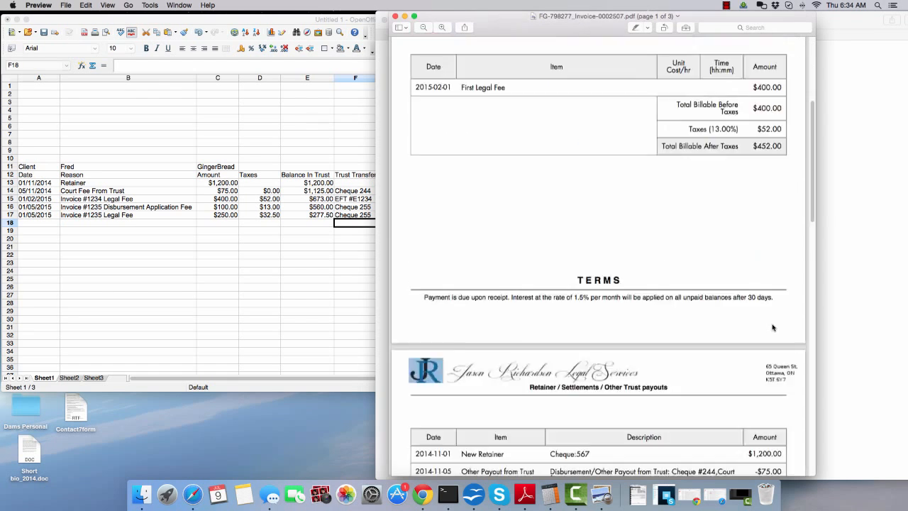
{"action": "scroll", "coordinate": [772, 329], "scroll_direction": "up", "scroll_amount": 3}
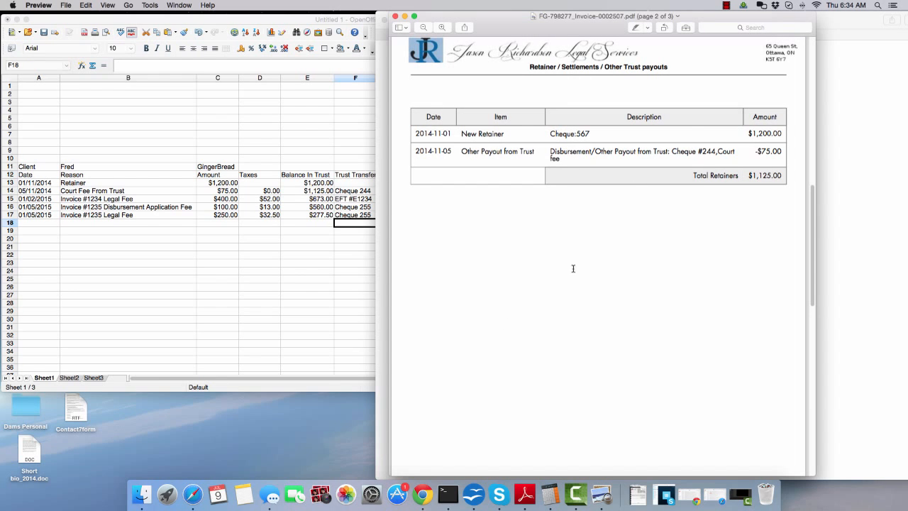
{"action": "scroll", "coordinate": [700, 319], "scroll_direction": "down", "scroll_amount": 10}
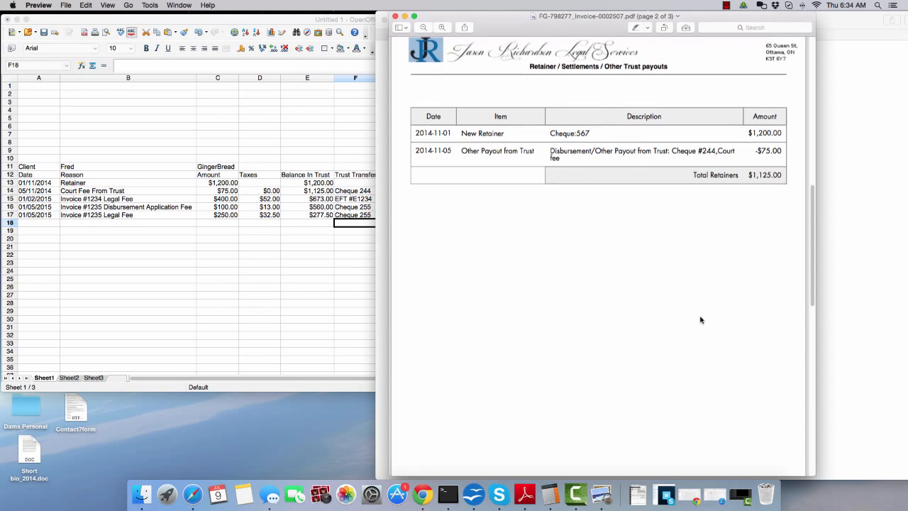
{"action": "scroll", "coordinate": [700, 320], "scroll_direction": "down", "scroll_amount": 3}
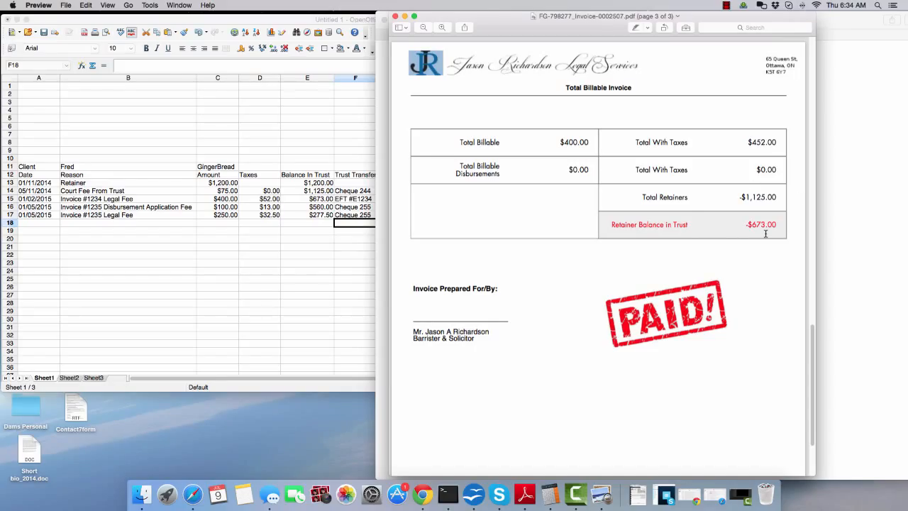
{"action": "left_click", "coordinate": [396, 16]}
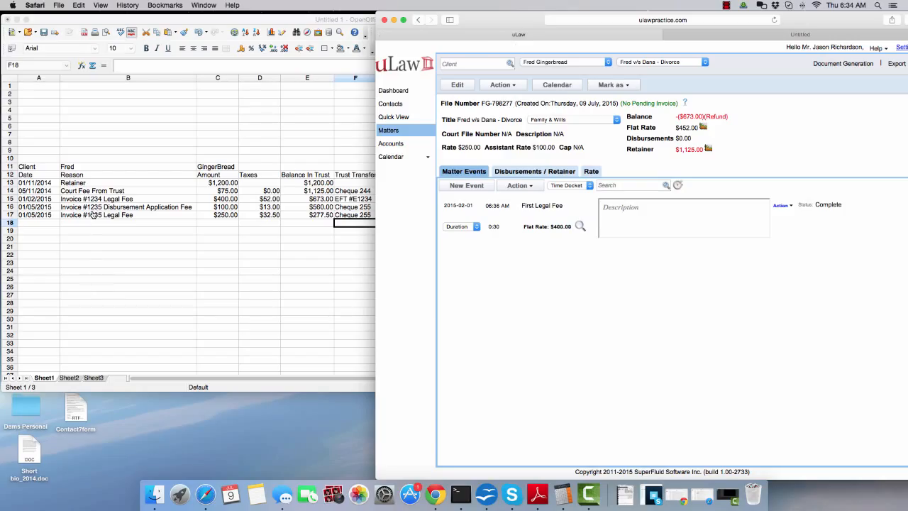
Start a new disbursement paid from general for the matter and date it 2015-04-15
{"action": "left_click", "coordinate": [535, 172]}
{"action": "left_click", "coordinate": [586, 186]}
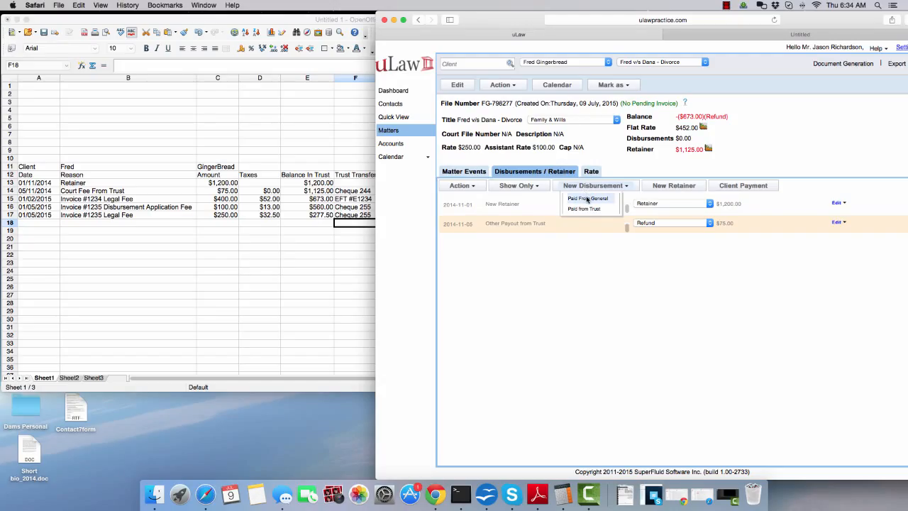
{"action": "left_click", "coordinate": [587, 199]}
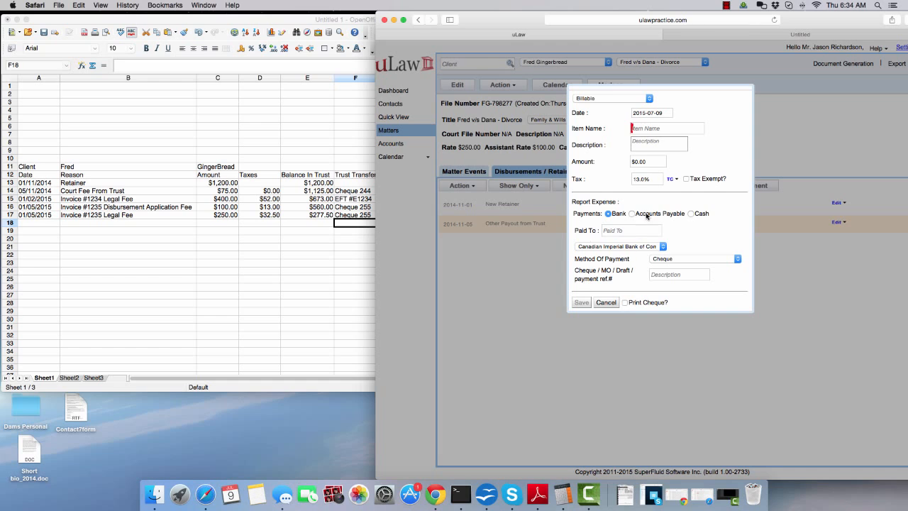
{"action": "left_click", "coordinate": [639, 112]}
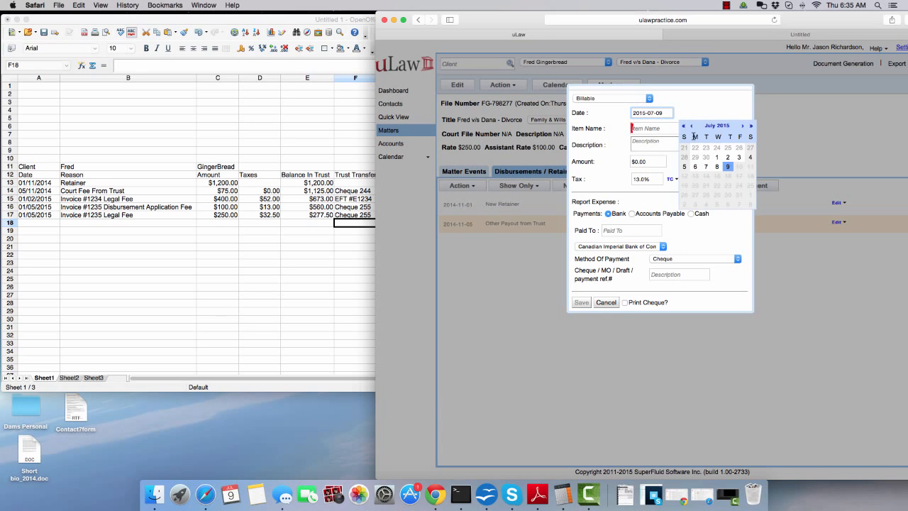
{"action": "left_click", "coordinate": [691, 126]}
{"action": "left_click", "coordinate": [692, 126]}
{"action": "left_click", "coordinate": [691, 126]}
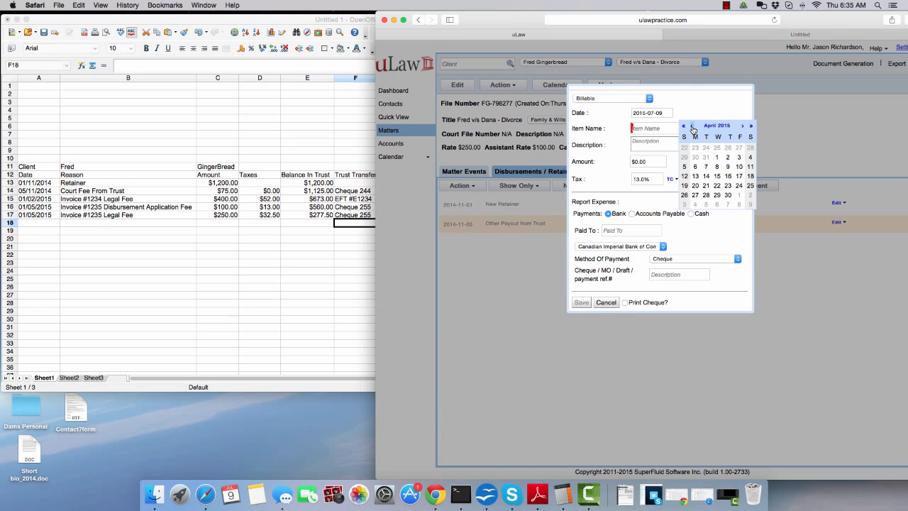
{"action": "left_click", "coordinate": [718, 175]}
Name the disbursement item "Application Fee" and set its amount to $100.00
{"action": "left_click", "coordinate": [645, 129]}
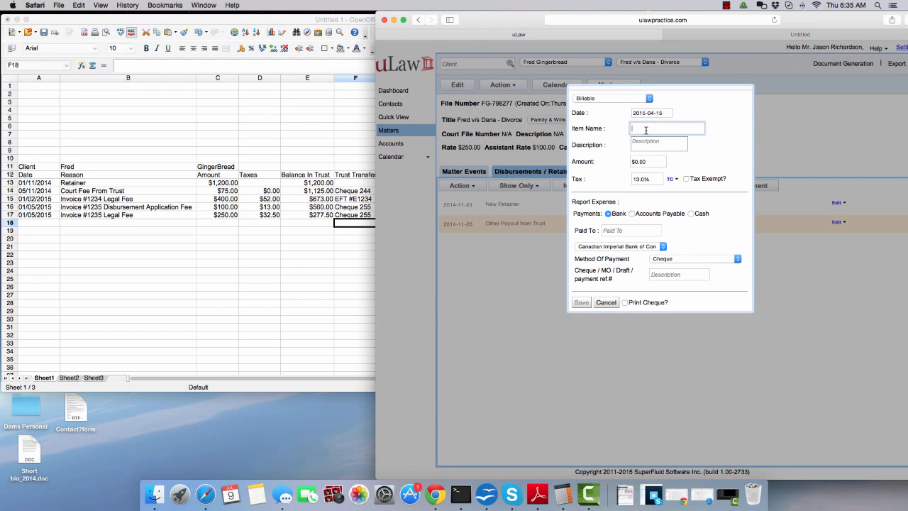
{"action": "type", "text": "App"}
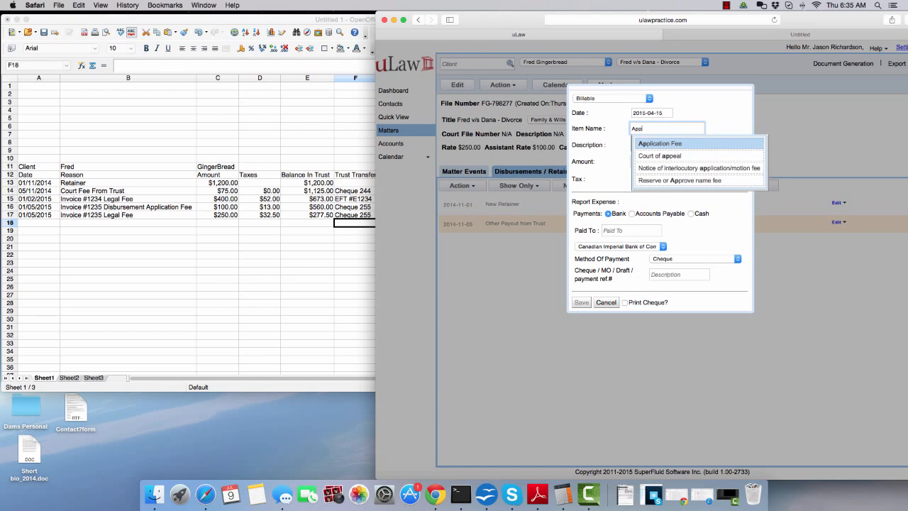
{"action": "left_click", "coordinate": [652, 145]}
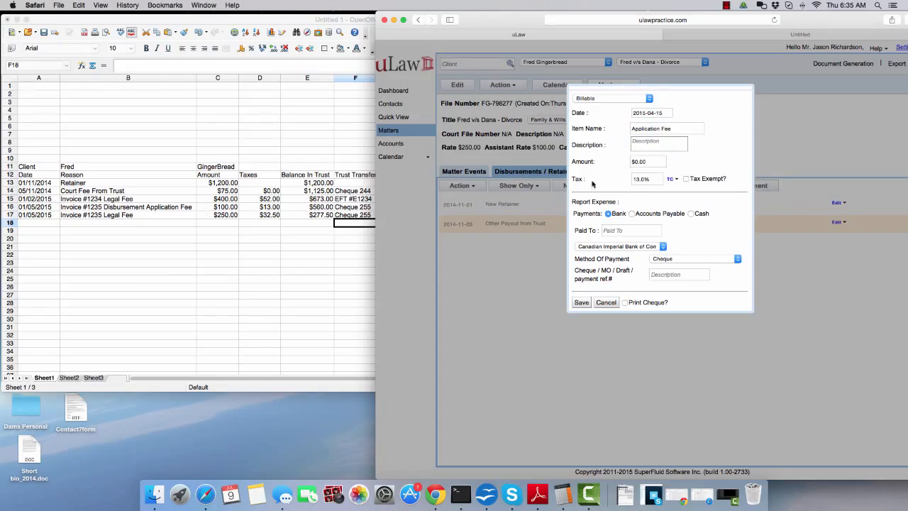
{"action": "left_click", "coordinate": [635, 163]}
{"action": "type", "text": "10"}
{"action": "left_click", "coordinate": [699, 162]}
Record the disbursement as paid to Ottawa Court House from the Royal Bank Credit Card by Credit Card, and save it
{"action": "left_click", "coordinate": [621, 230]}
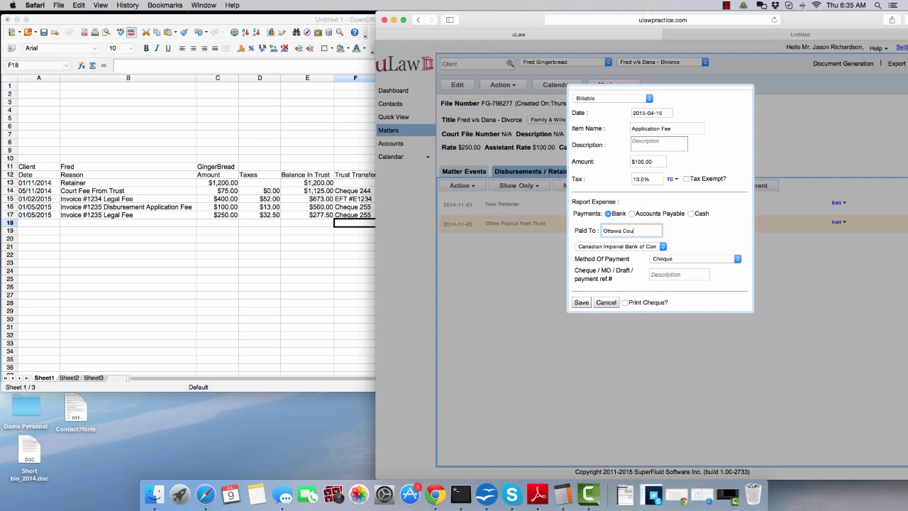
{"action": "type", "text": "Ottawa Court House"}
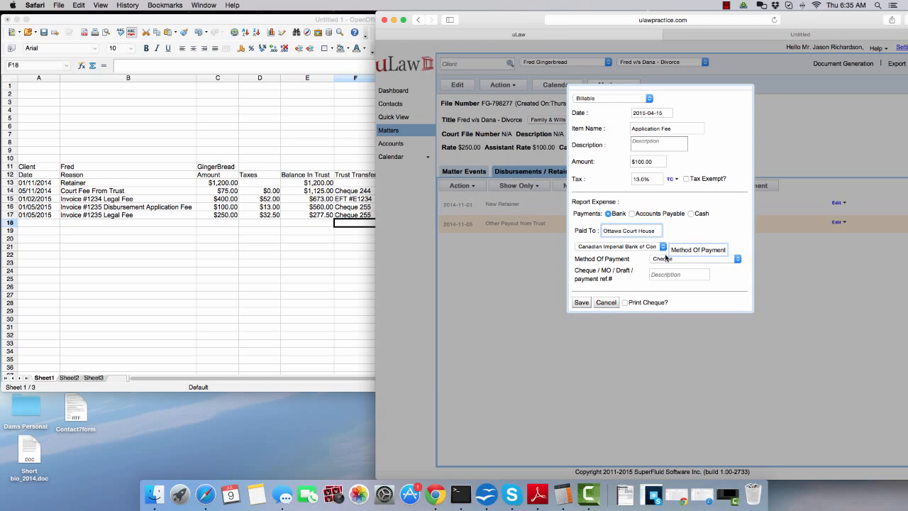
{"action": "left_click", "coordinate": [617, 247]}
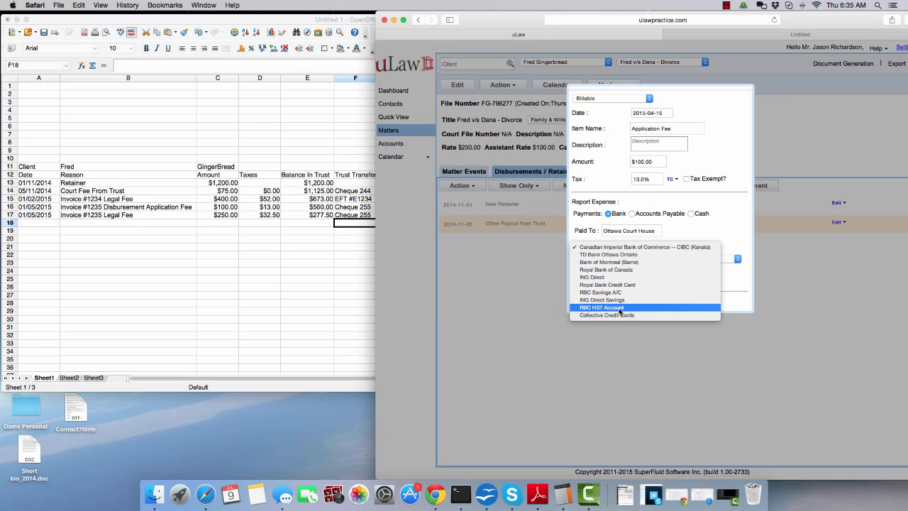
{"action": "left_click", "coordinate": [618, 284]}
{"action": "left_click", "coordinate": [694, 258]}
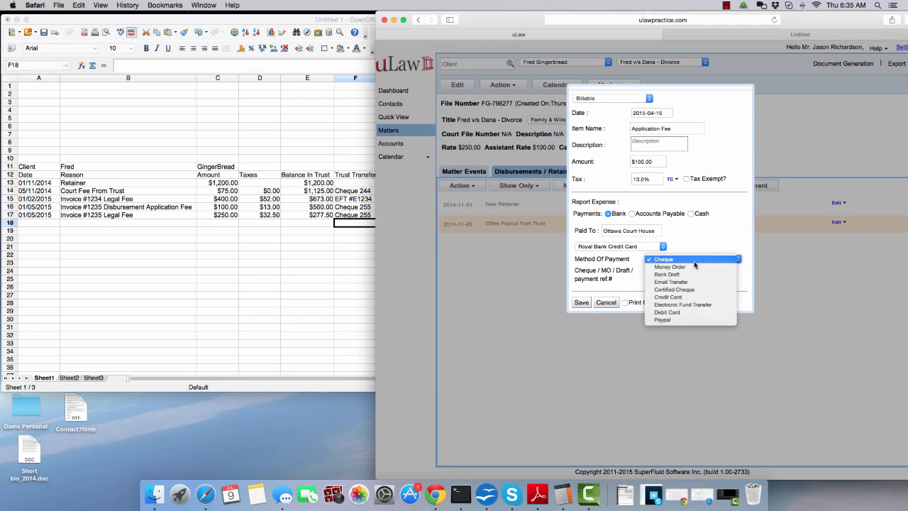
{"action": "left_click", "coordinate": [671, 289]}
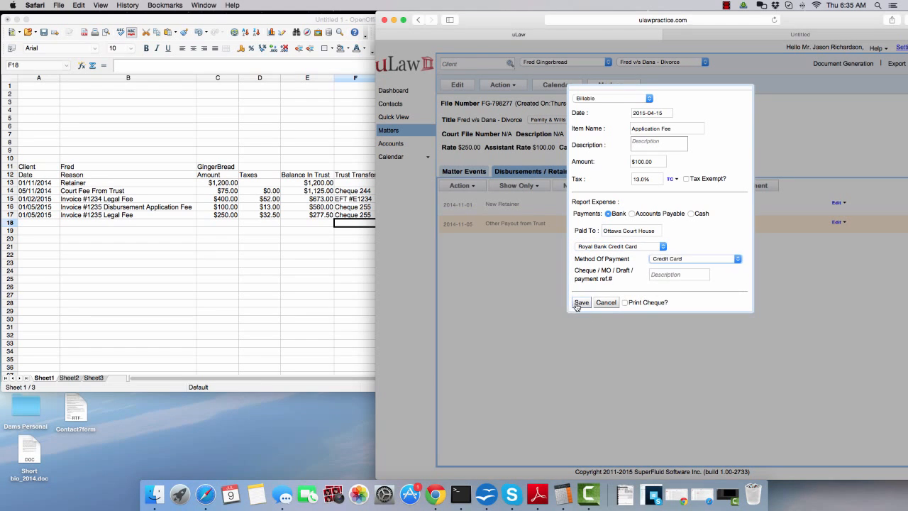
{"action": "left_click", "coordinate": [581, 302]}
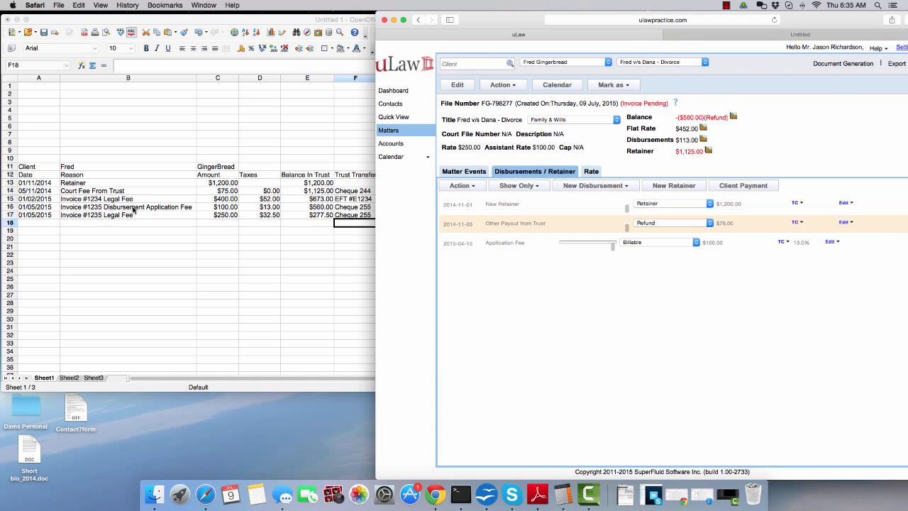
Add a matter event titled "Second Legal Fee" with 1:00 of billable time and save it
{"action": "left_click", "coordinate": [449, 171]}
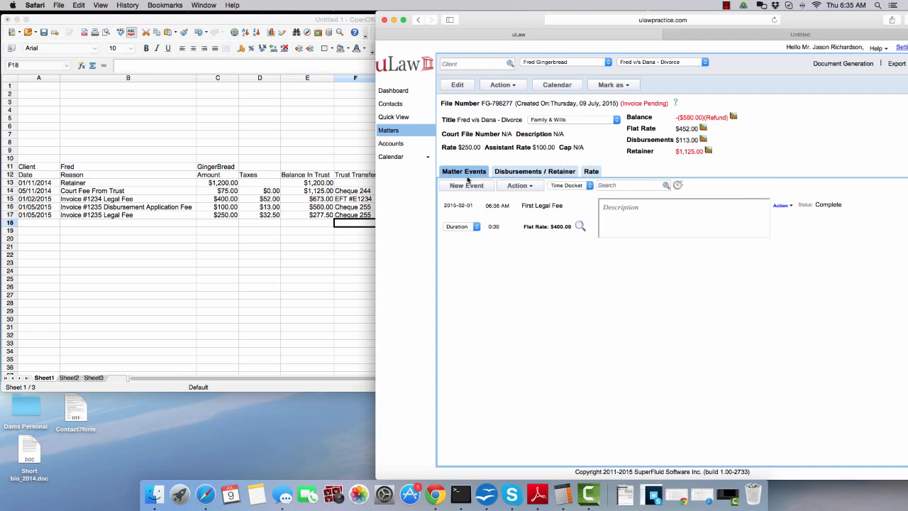
{"action": "left_click", "coordinate": [465, 186]}
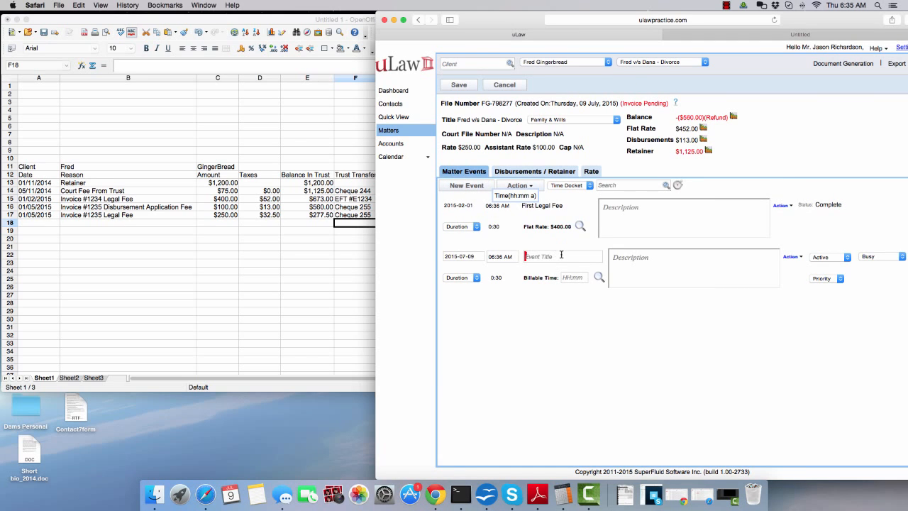
{"action": "type", "text": "Seco"}
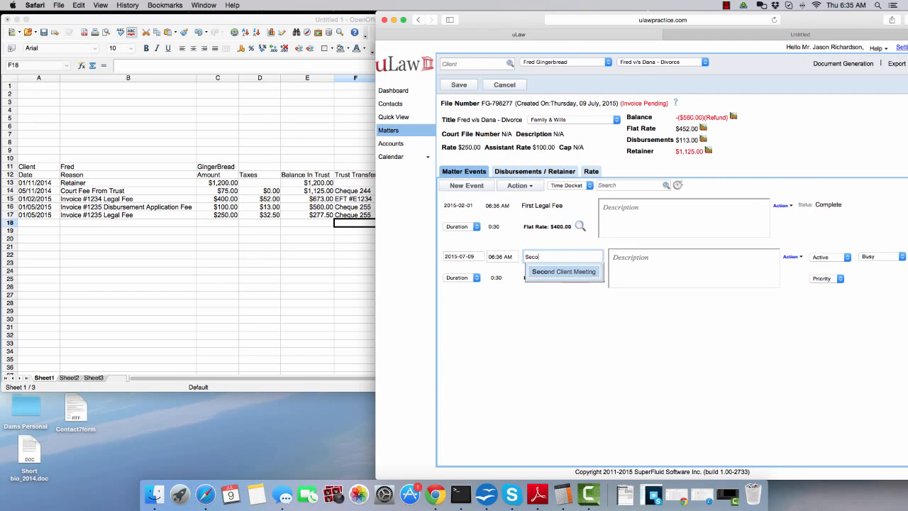
{"action": "type", "text": "nd Legal Fee"}
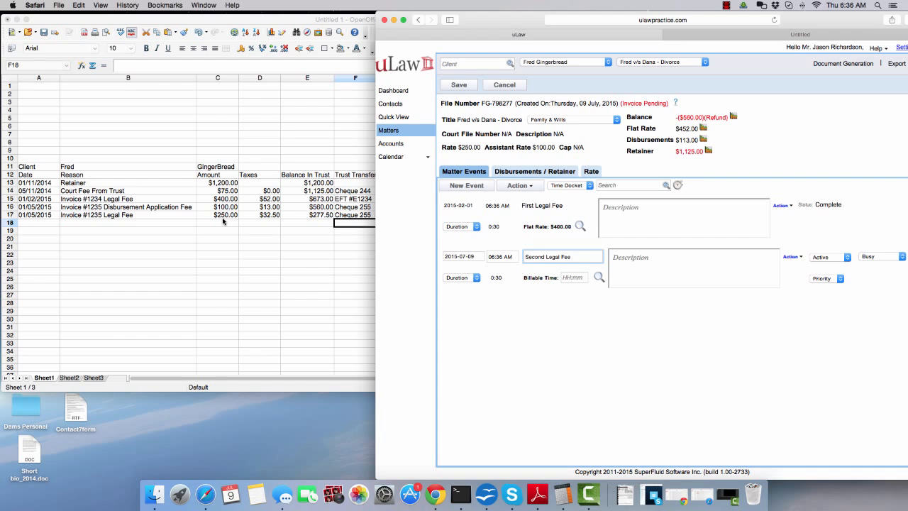
{"action": "left_click", "coordinate": [569, 276]}
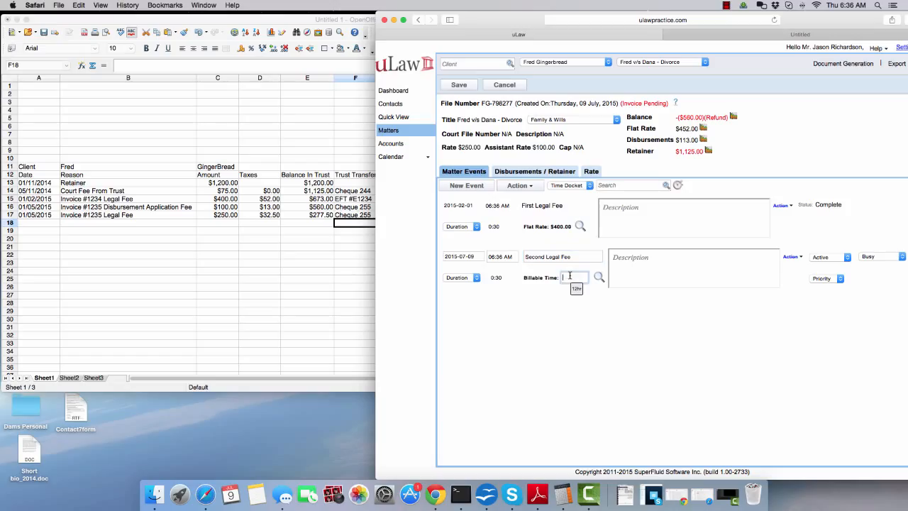
{"action": "type", "text": "1.0"}
{"action": "left_click", "coordinate": [535, 395]}
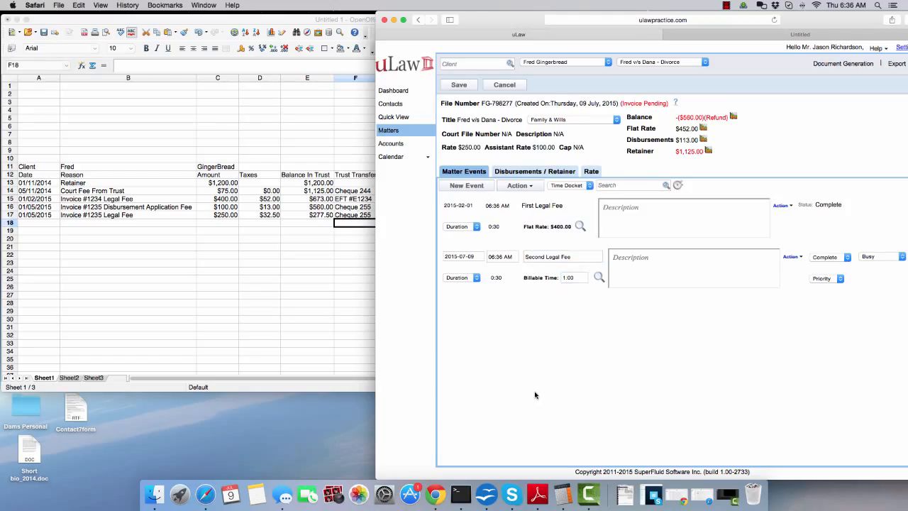
{"action": "left_click", "coordinate": [462, 85]}
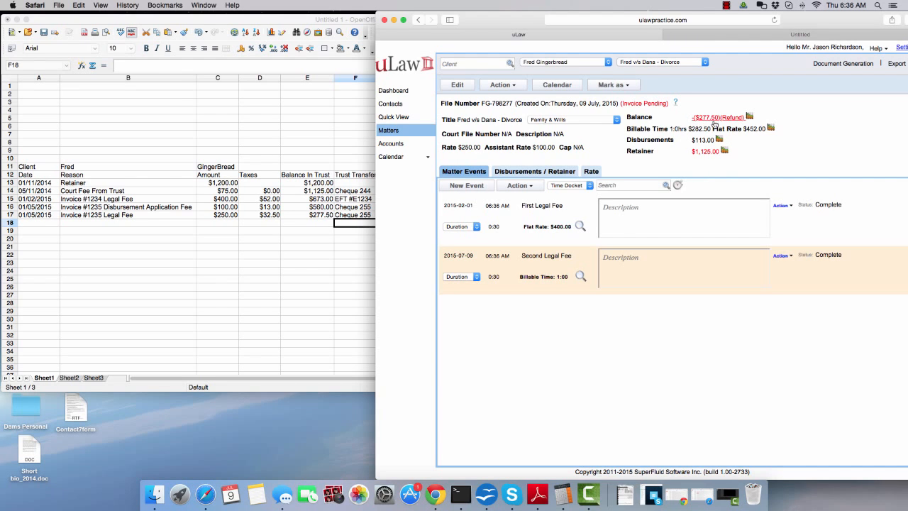
Create an invoice for the second legal fee and application fee, mark it as paid, and download the generated document
{"action": "left_click", "coordinate": [854, 68]}
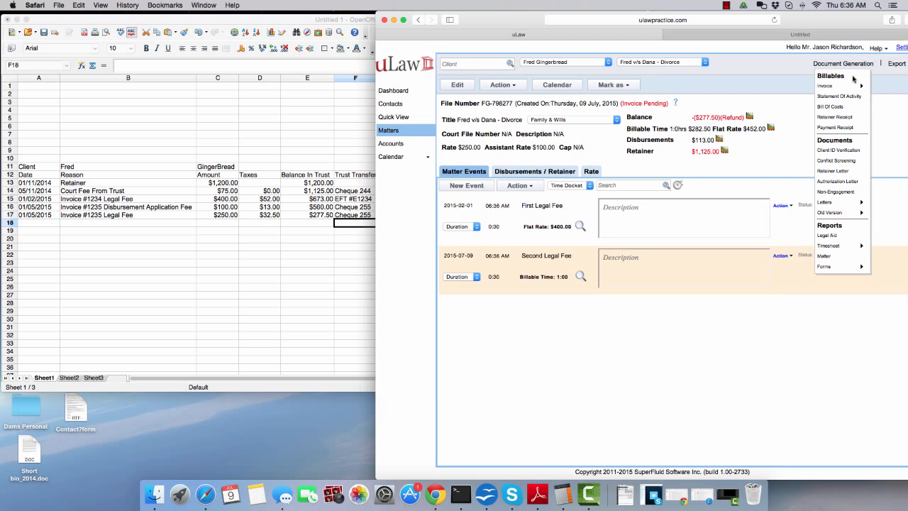
{"action": "left_click", "coordinate": [884, 91]}
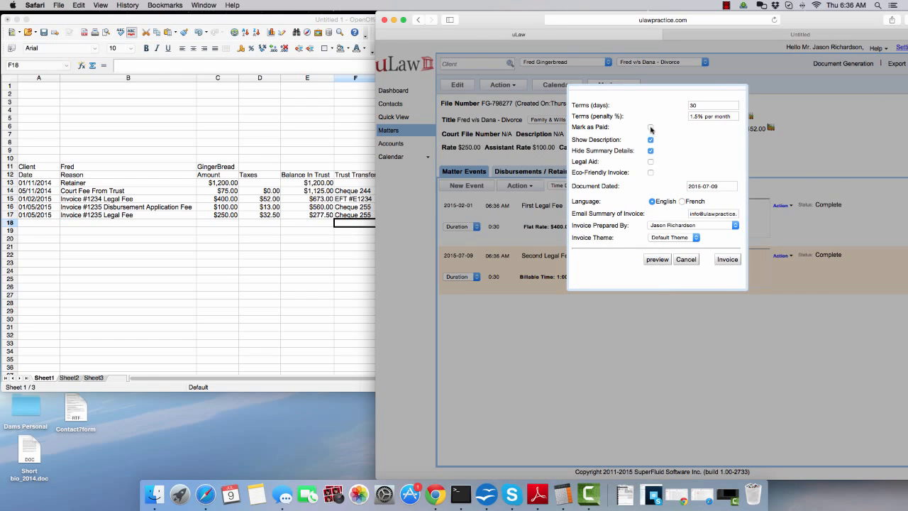
{"action": "left_click", "coordinate": [651, 129]}
{"action": "left_click", "coordinate": [727, 260]}
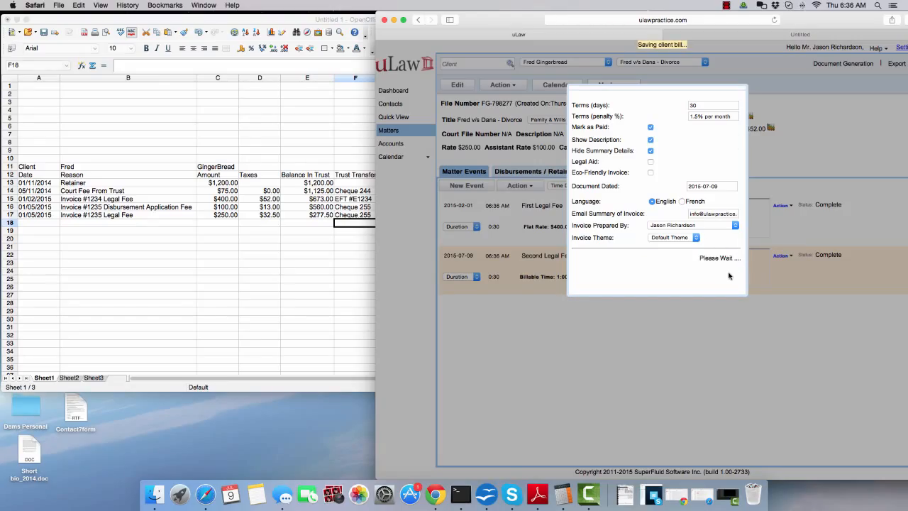
{"action": "left_click", "coordinate": [724, 268]}
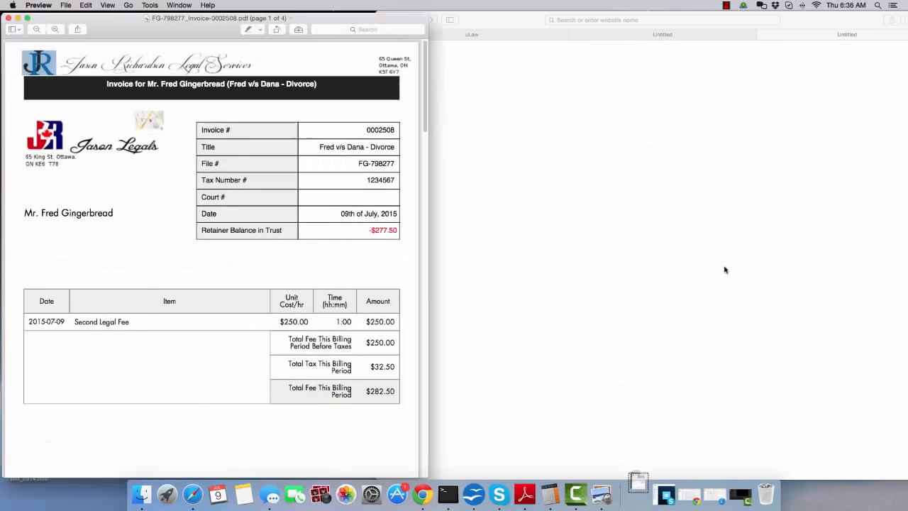
Review the downloaded invoice's second legal fee, disbursements, and retainer and trust payout pages beside the spreadsheet
{"action": "left_click_drag", "start_coordinate": [173, 15], "coordinate": [592, 15]}
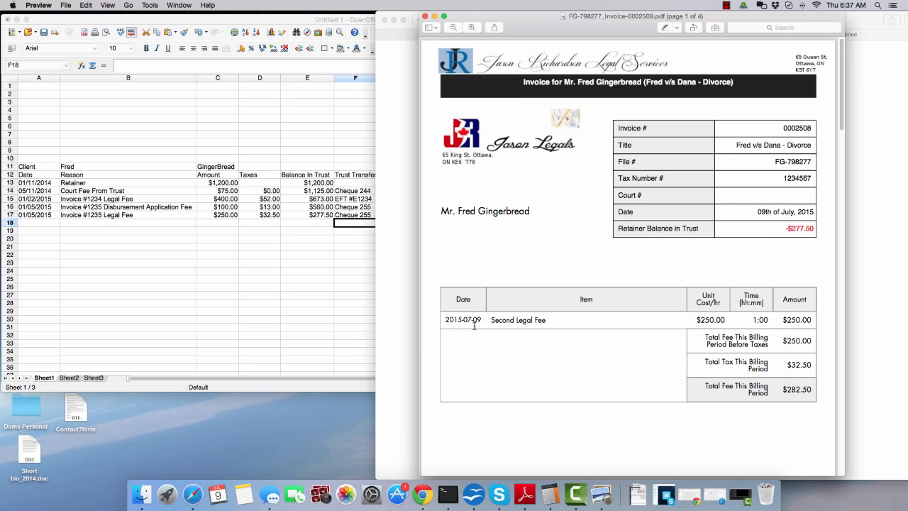
{"action": "scroll", "coordinate": [474, 324], "scroll_direction": "down", "scroll_amount": 10}
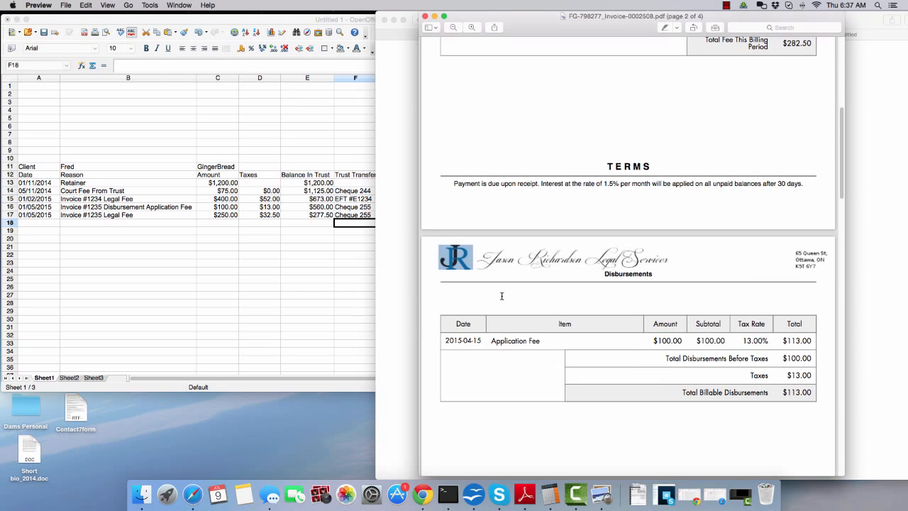
{"action": "scroll", "coordinate": [511, 348], "scroll_direction": "down", "scroll_amount": 10}
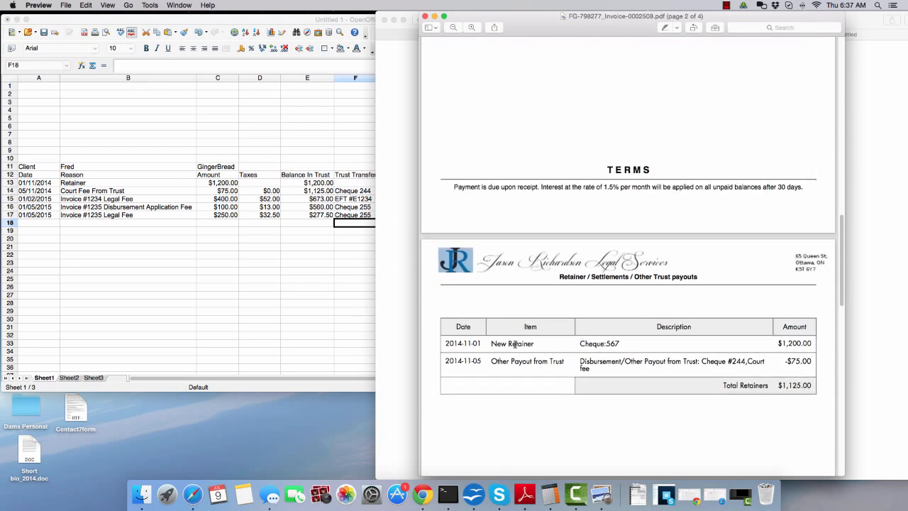
{"action": "scroll", "coordinate": [515, 344], "scroll_direction": "down", "scroll_amount": 15}
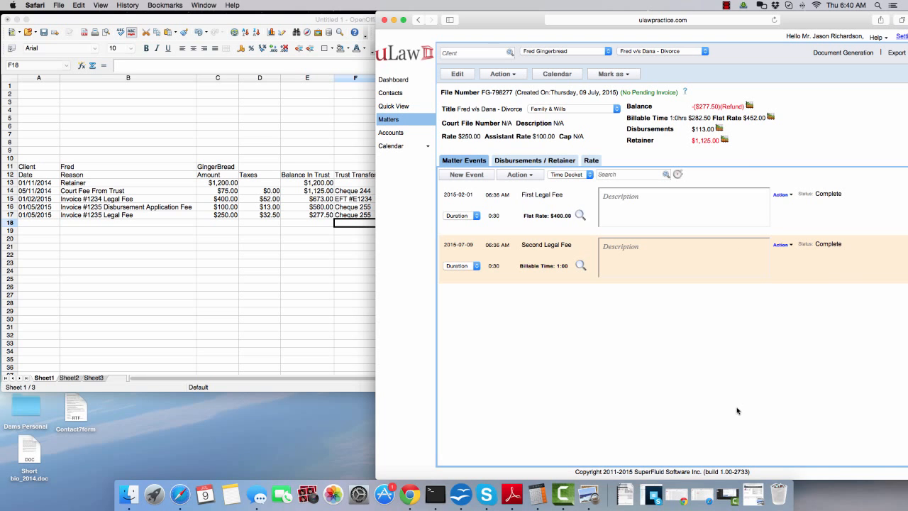
Open the second copy of the invoice PDF, compare its date with the spreadsheet, and close it
{"action": "left_click", "coordinate": [759, 486]}
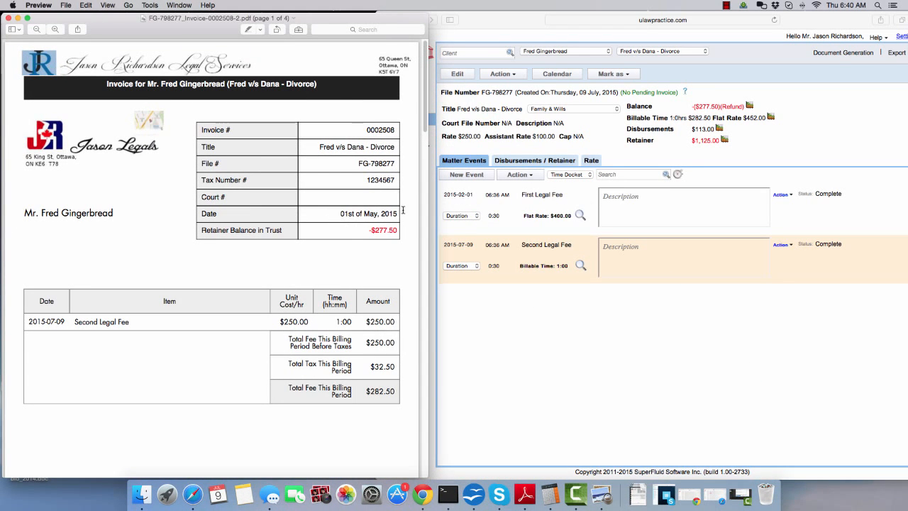
{"action": "left_click_drag", "start_coordinate": [205, 24], "coordinate": [555, 4]}
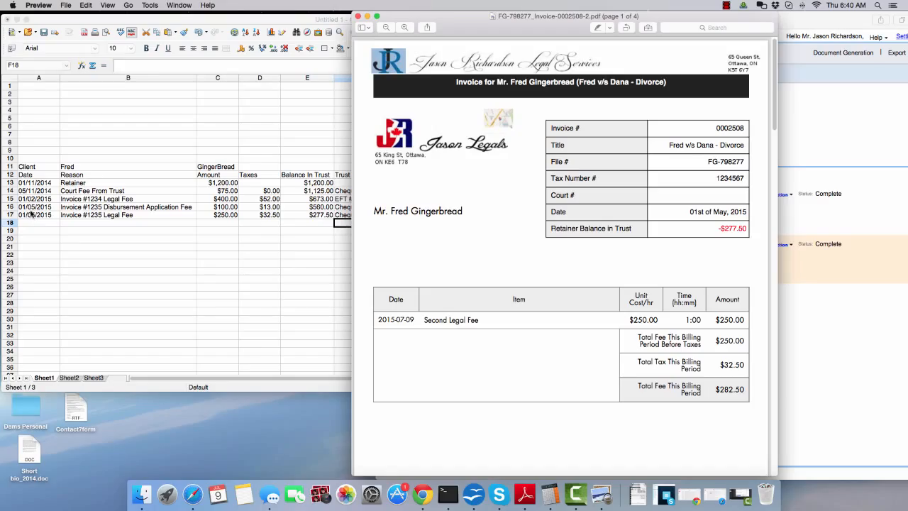
{"action": "left_click", "coordinate": [358, 16]}
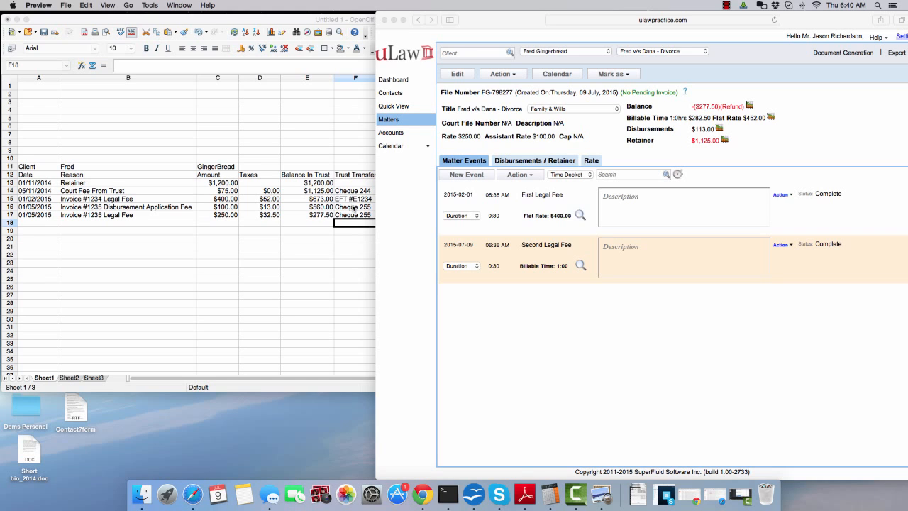
Start a trust invoice payment transfer for the $452.00 legal fee invoice and date it 2015-02-01
{"action": "left_click", "coordinate": [508, 78]}
{"action": "left_click", "coordinate": [510, 79]}
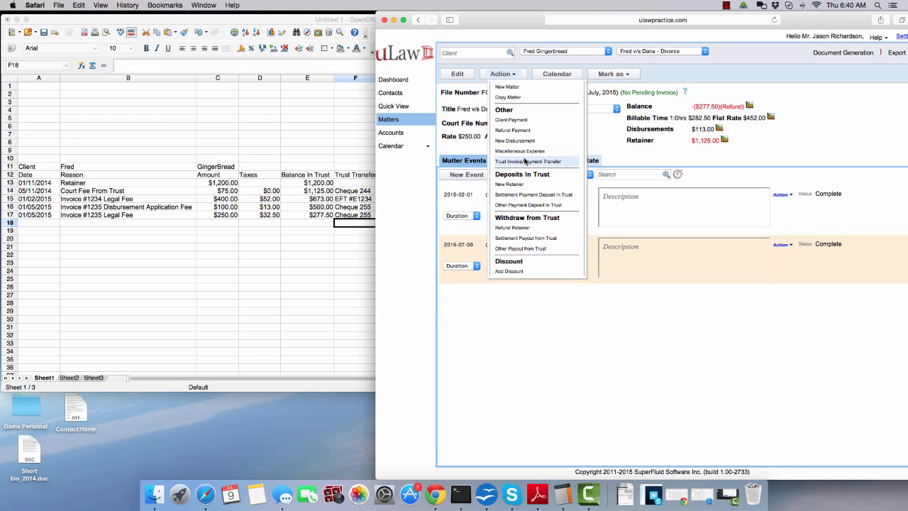
{"action": "left_click", "coordinate": [525, 161]}
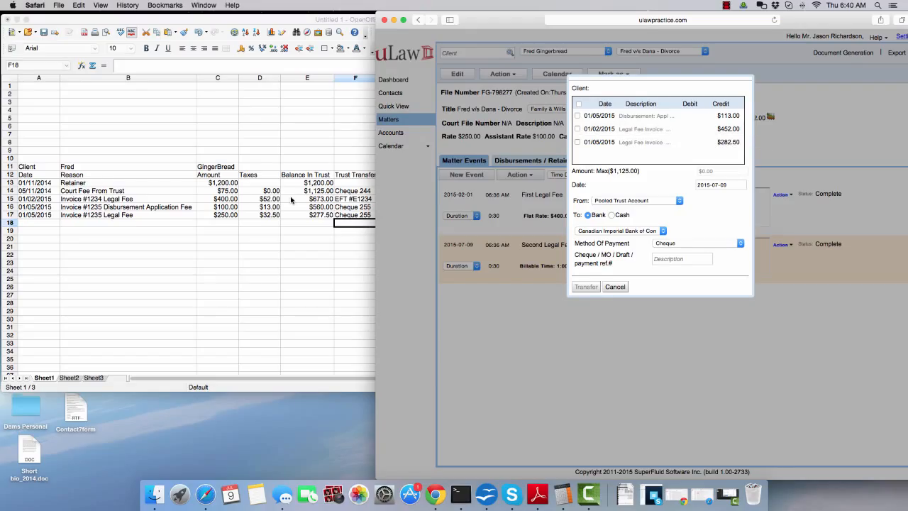
{"action": "left_click", "coordinate": [576, 129]}
{"action": "left_click", "coordinate": [720, 185]}
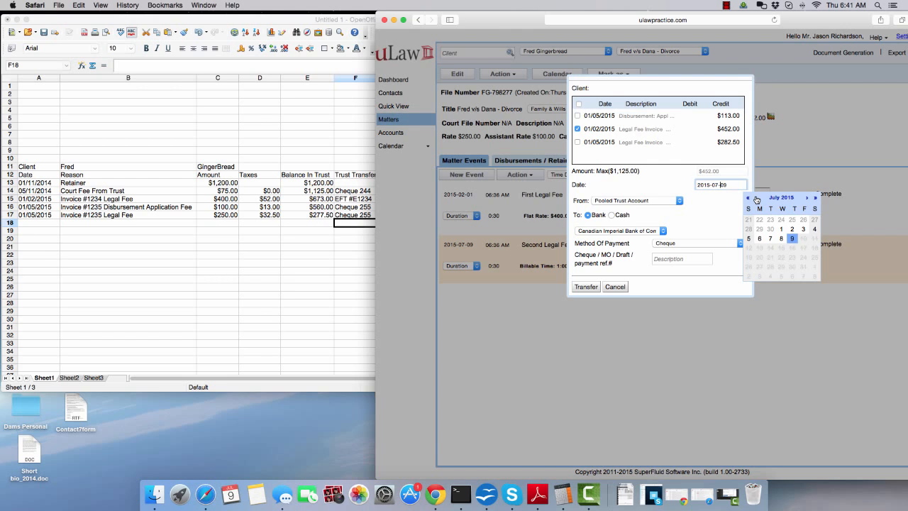
{"action": "left_click", "coordinate": [756, 199]}
{"action": "left_click", "coordinate": [756, 200]}
{"action": "left_click", "coordinate": [756, 199]}
{"action": "left_click", "coordinate": [756, 199]}
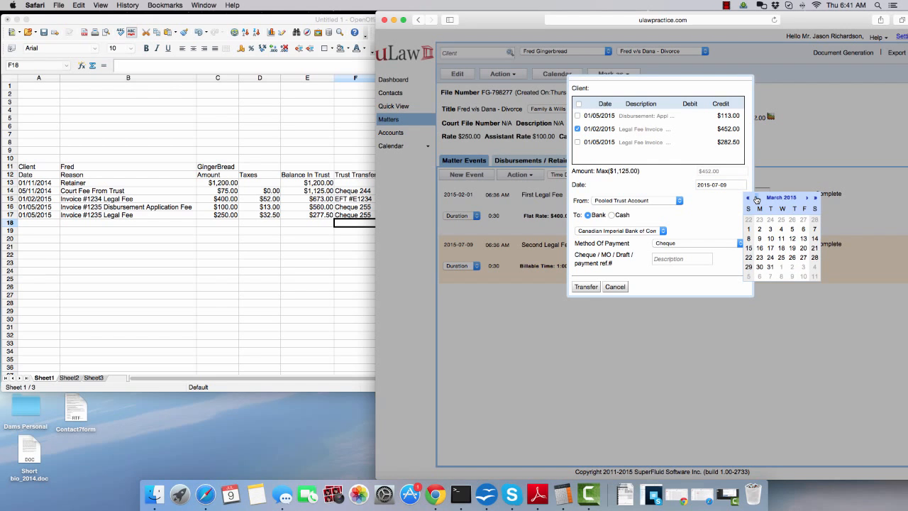
{"action": "left_click", "coordinate": [757, 199]}
{"action": "left_click", "coordinate": [749, 230]}
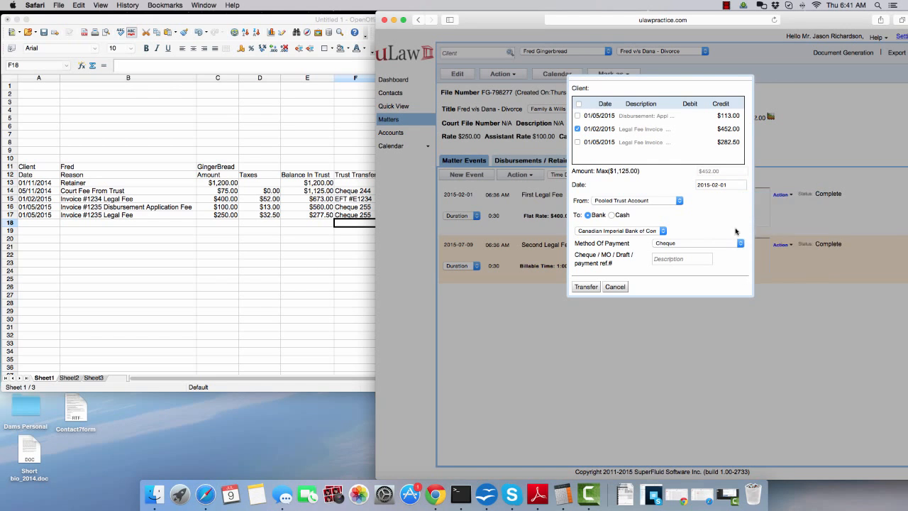
Set the payment method to Electronic Fund Transfer with reference E1234, complete the trust transfer, and close its dialog
{"action": "left_click", "coordinate": [695, 243]}
{"action": "left_click", "coordinate": [685, 290]}
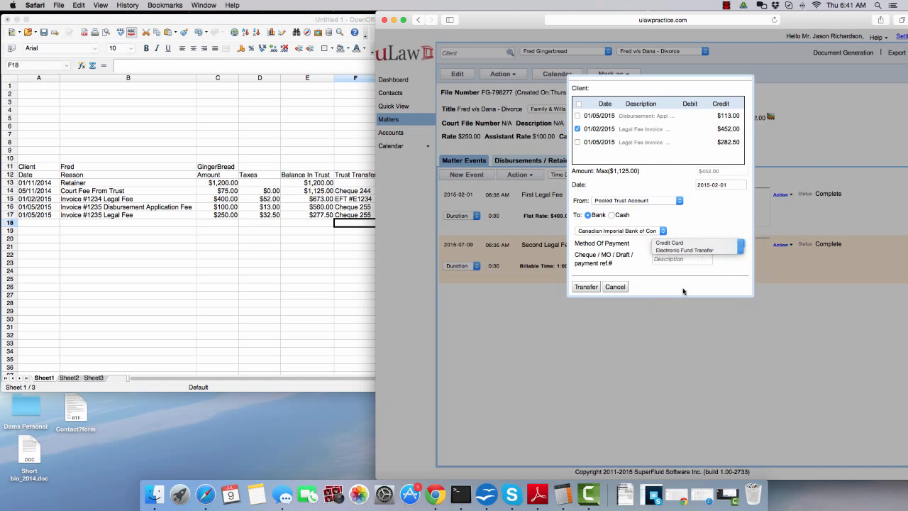
{"action": "left_click", "coordinate": [660, 259]}
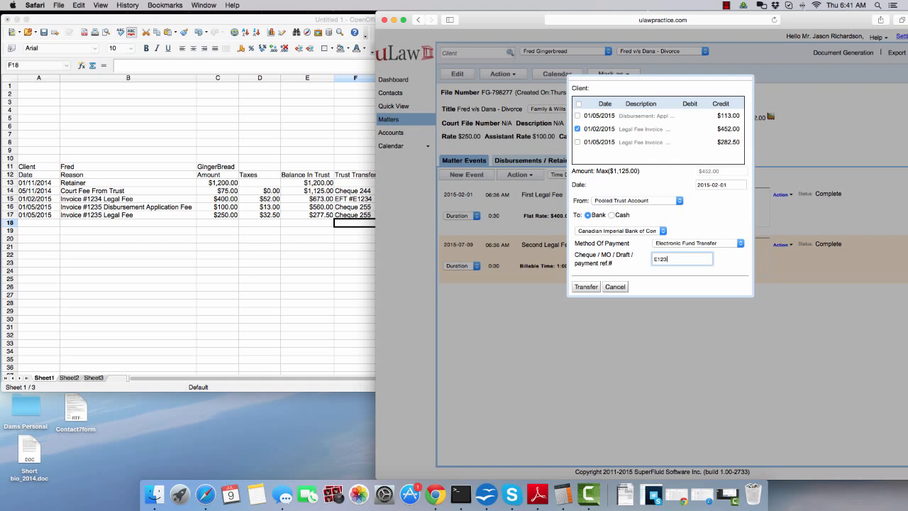
{"action": "left_click", "coordinate": [582, 286]}
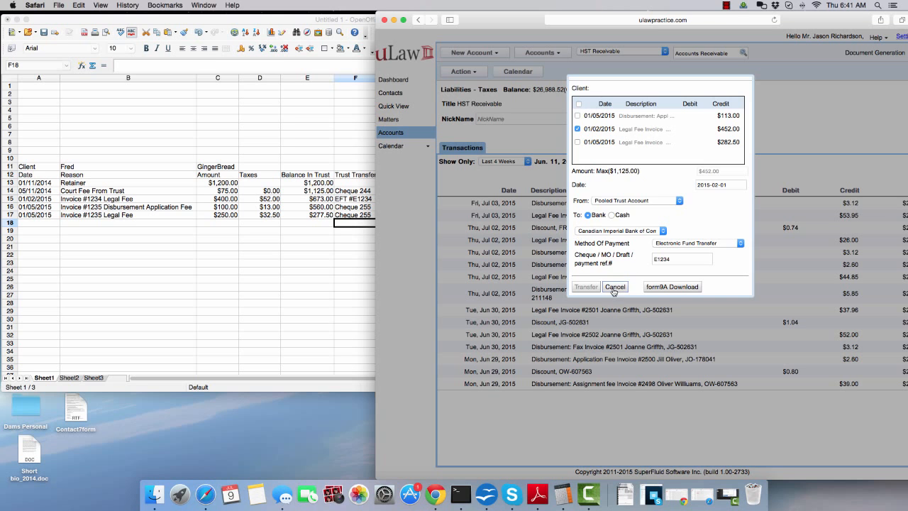
{"action": "left_click", "coordinate": [614, 288]}
Transfer the trust payment for the $113.00 disbursement and $282.50 legal fee invoices from the client's matter, by cheque with reference 255
{"action": "left_click", "coordinate": [427, 121]}
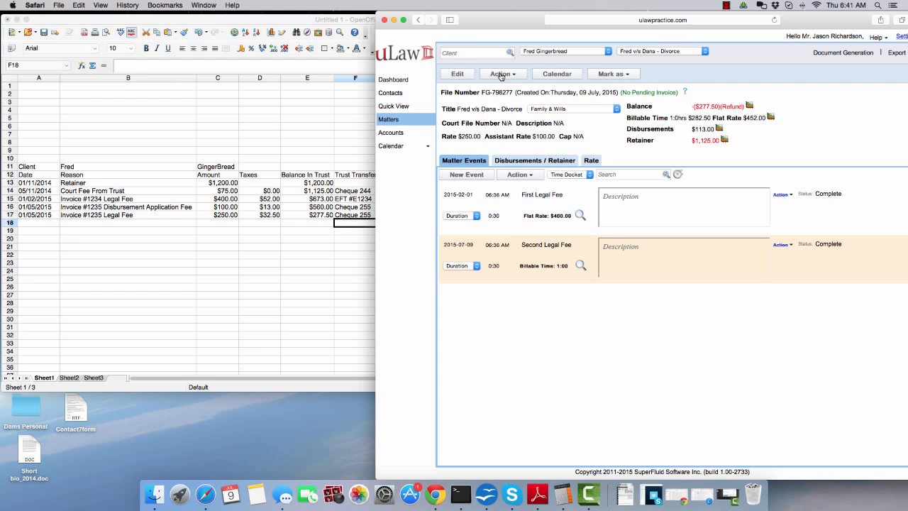
{"action": "left_click", "coordinate": [501, 74]}
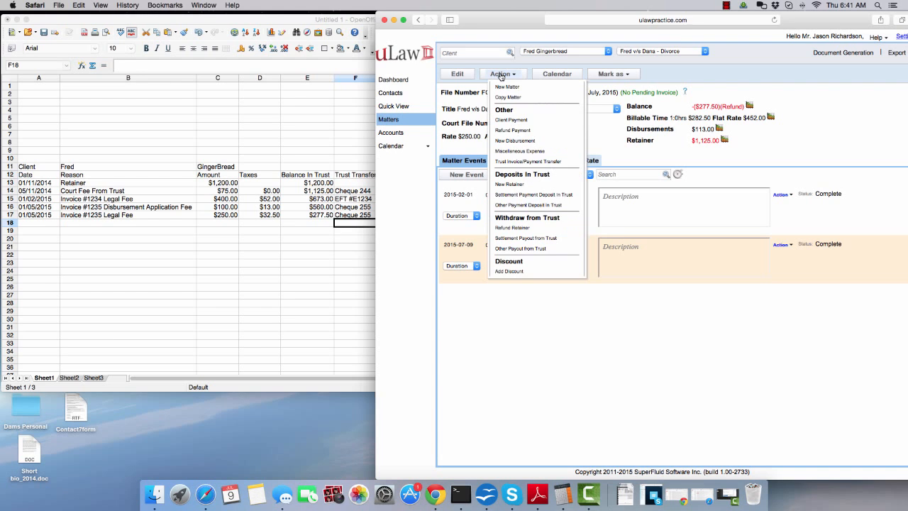
{"action": "left_click", "coordinate": [515, 161]}
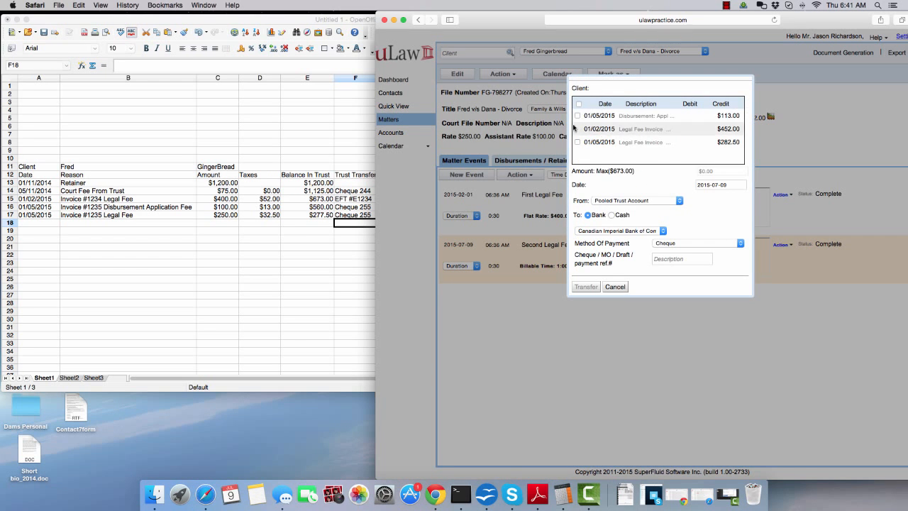
{"action": "left_click", "coordinate": [579, 116]}
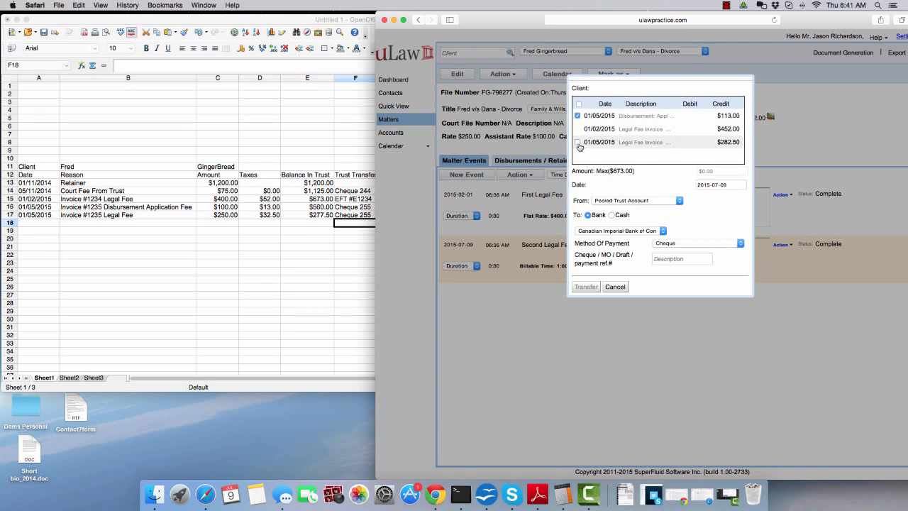
{"action": "left_click", "coordinate": [578, 143]}
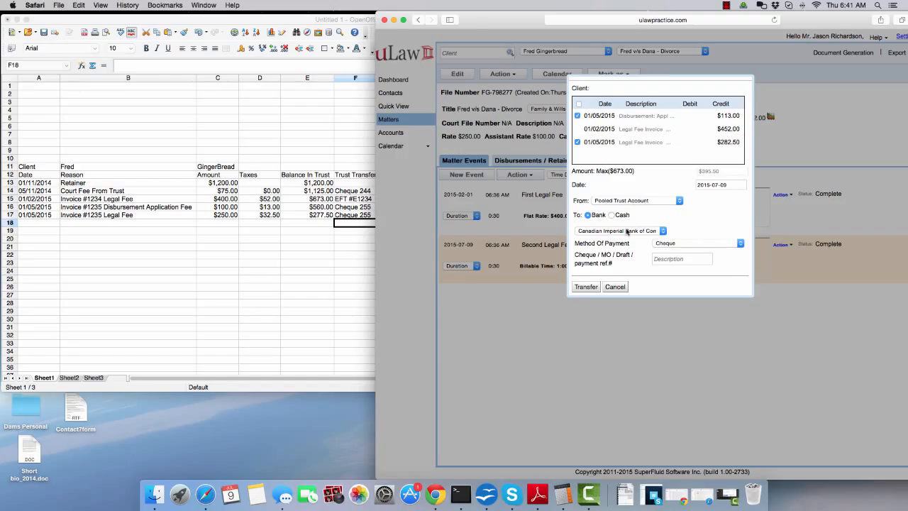
{"action": "left_click", "coordinate": [676, 263]}
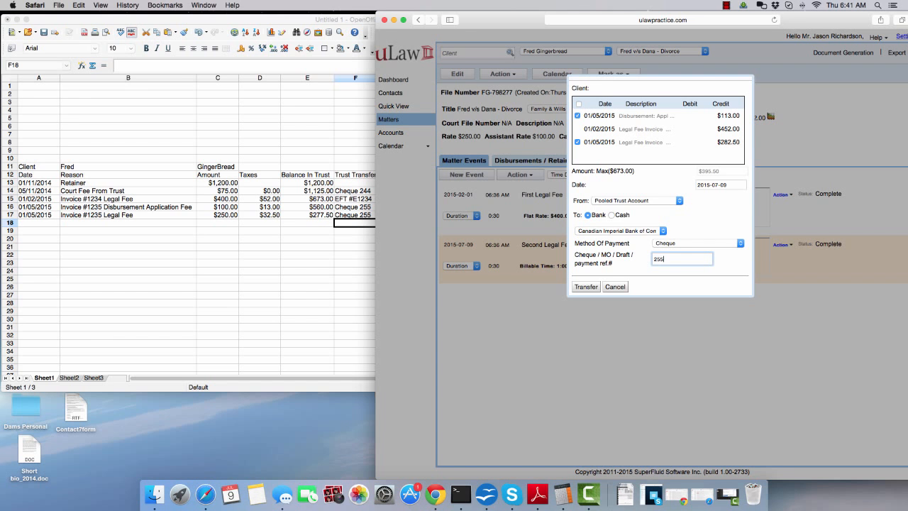
{"action": "left_click", "coordinate": [585, 286]}
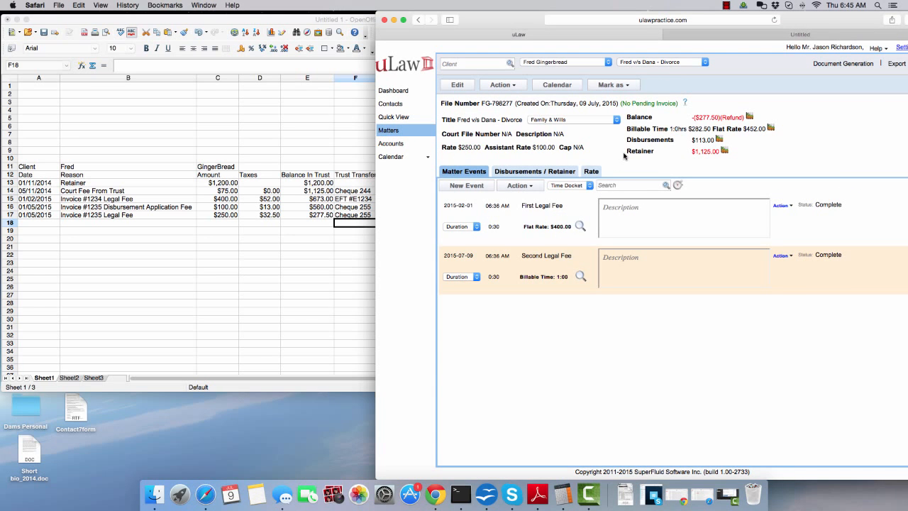
Start a client trust ledger statement from the accounts, covering all transactions for a single client instead of all clients
{"action": "left_click", "coordinate": [391, 144]}
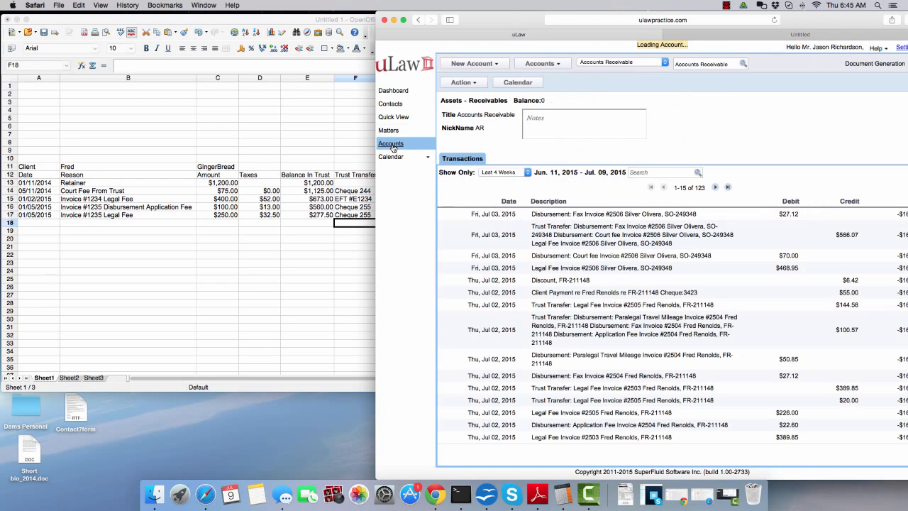
{"action": "left_click", "coordinate": [863, 64]}
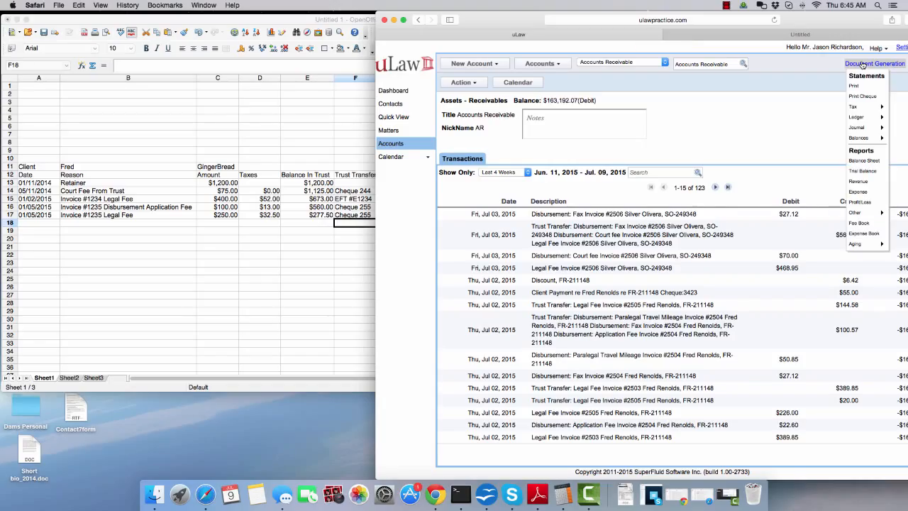
{"action": "mouse_move", "coordinate": [865, 119]}
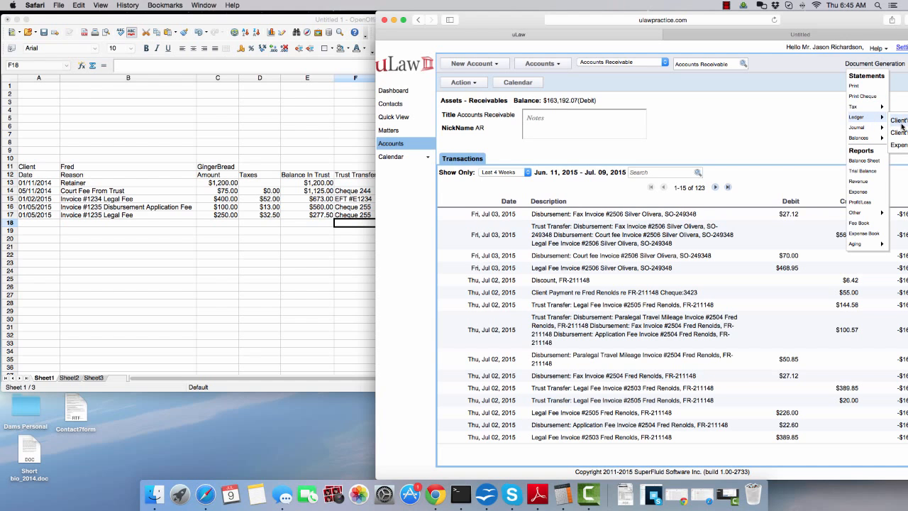
{"action": "left_click", "coordinate": [900, 122]}
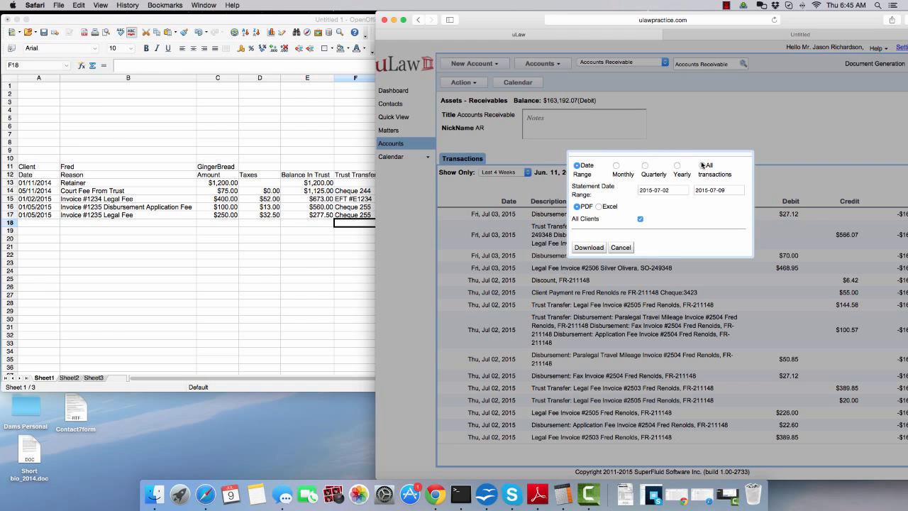
{"action": "left_click", "coordinate": [703, 166]}
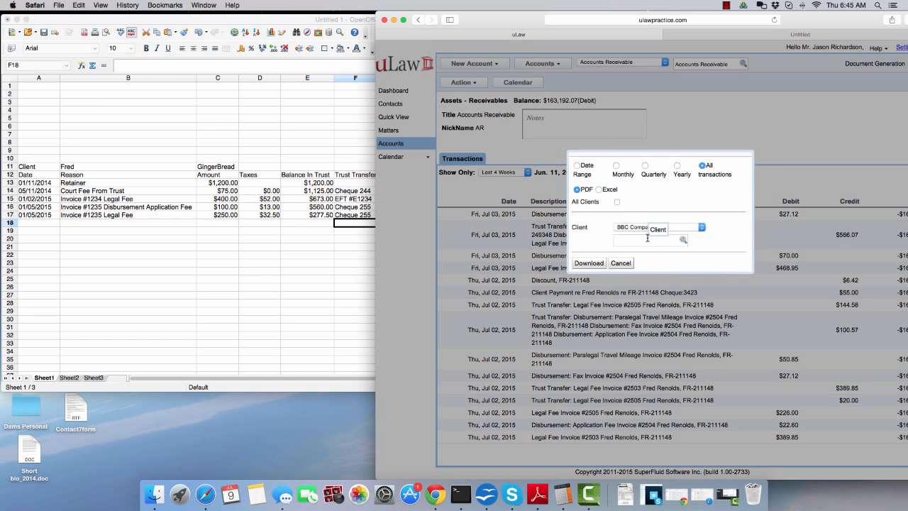
Select the spreadsheet's client for the ledger statement, download it as a PDF, and place it beside the spreadsheet for comparison
{"action": "left_click", "coordinate": [645, 239]}
{"action": "type", "text": "fred"}
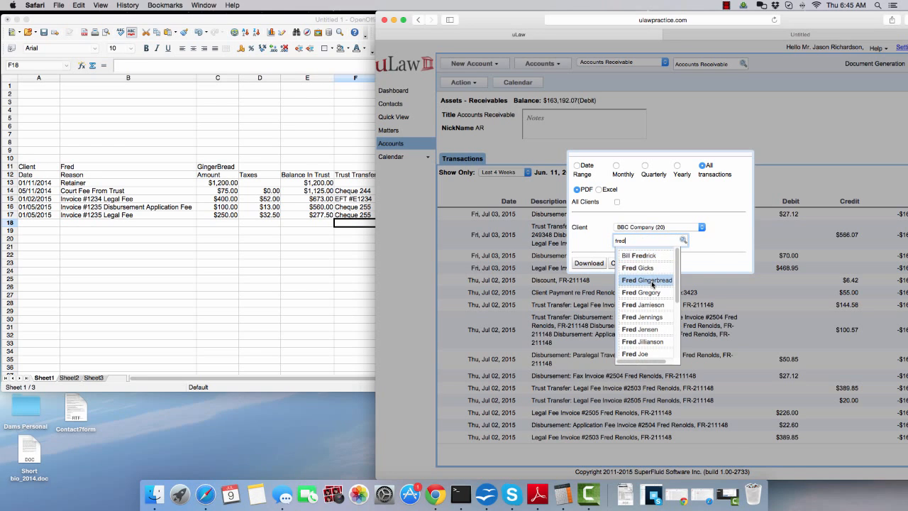
{"action": "left_click", "coordinate": [645, 279]}
{"action": "left_click", "coordinate": [588, 263]}
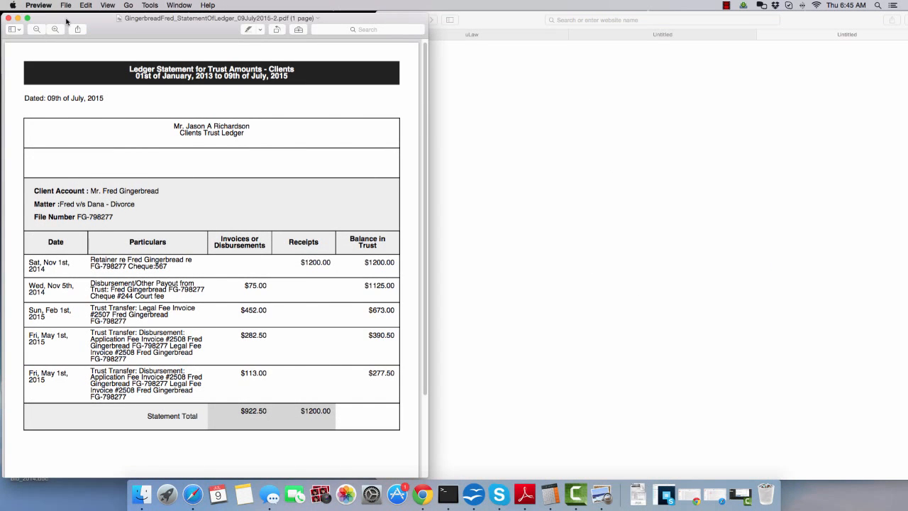
{"action": "left_click_drag", "start_coordinate": [68, 20], "coordinate": [467, 21]}
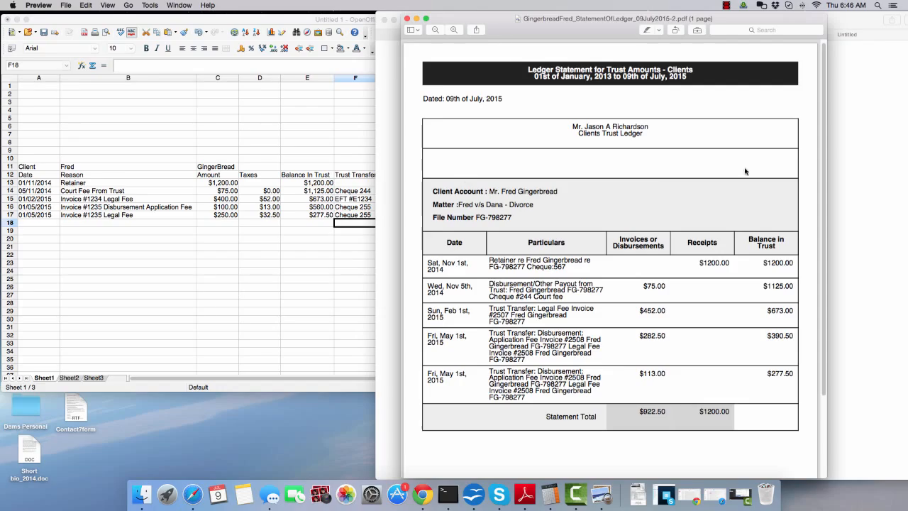
Return to the client's matter in the browser, review its disbursement and retainer entries, and view the blank new retainer form without saving
{"action": "left_click", "coordinate": [877, 118]}
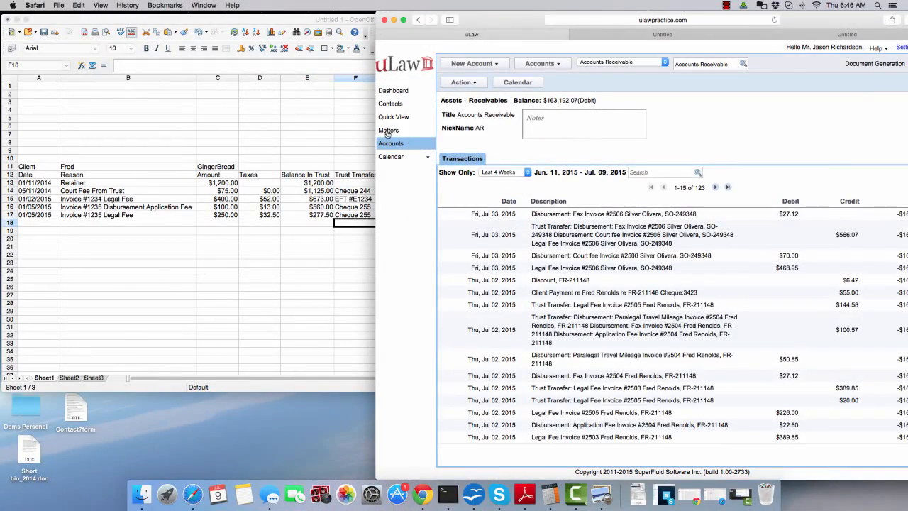
{"action": "left_click", "coordinate": [388, 131]}
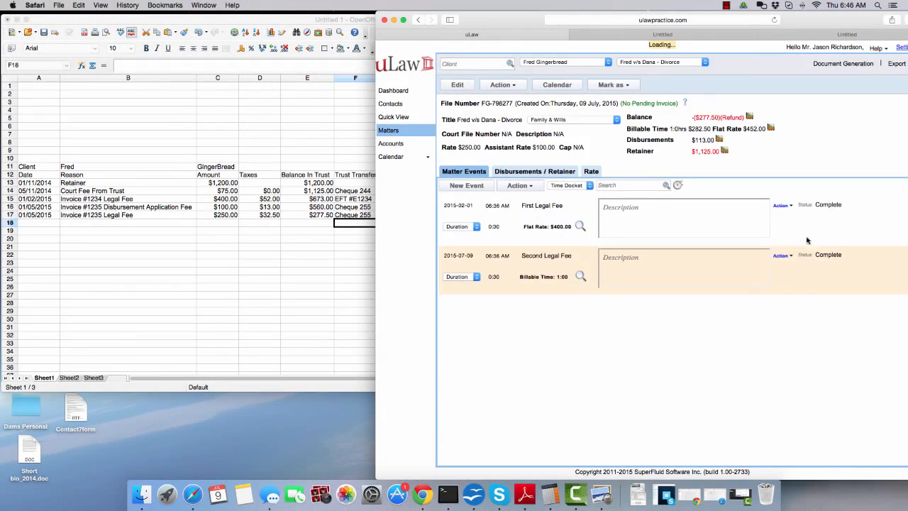
{"action": "left_click", "coordinate": [544, 173]}
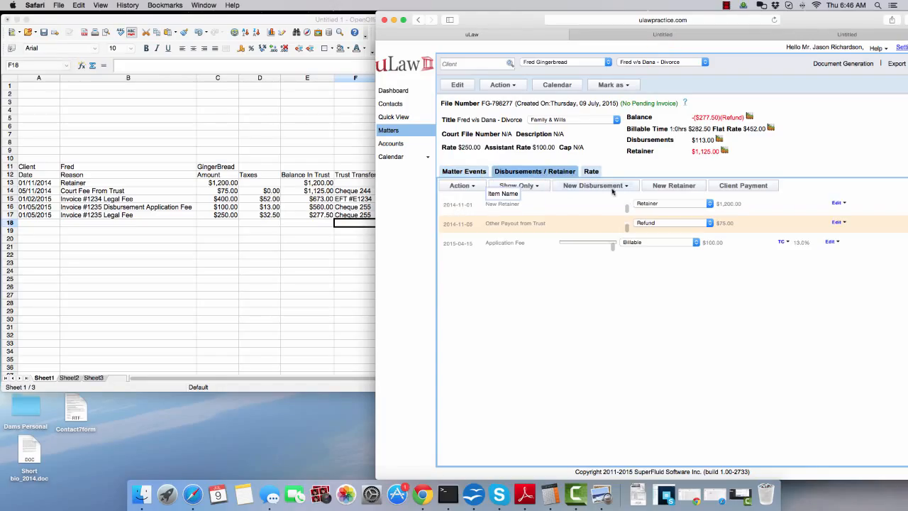
{"action": "left_click", "coordinate": [680, 185]}
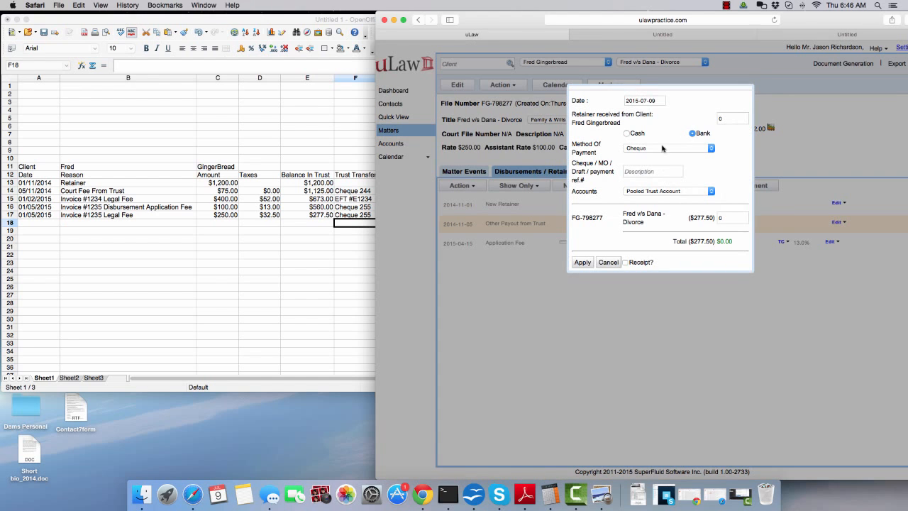
{"action": "left_click", "coordinate": [607, 261]}
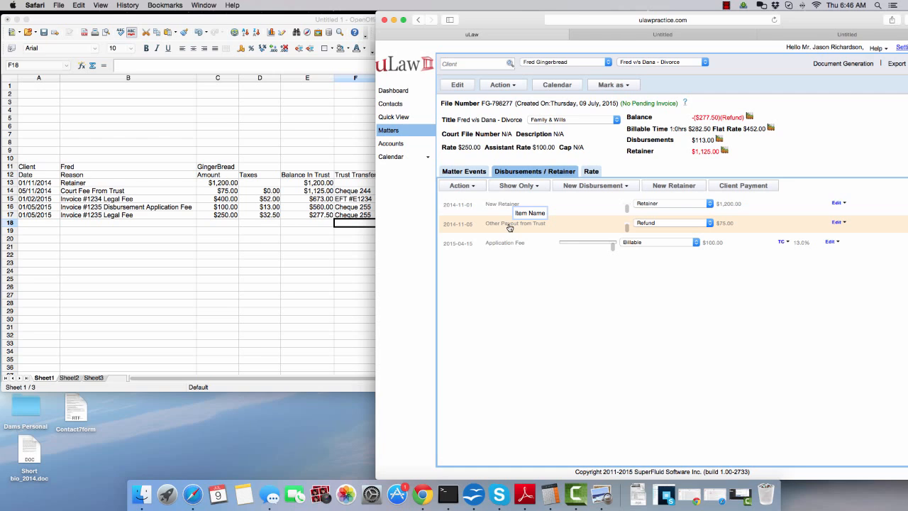
View the blank form for a new disbursement paid from trust and close it without recording a payout
{"action": "left_click", "coordinate": [607, 186]}
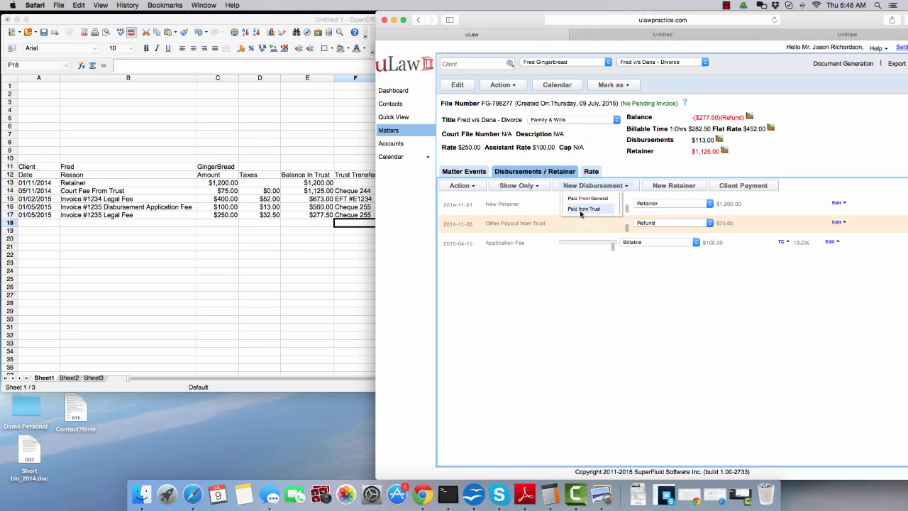
{"action": "left_click", "coordinate": [583, 208]}
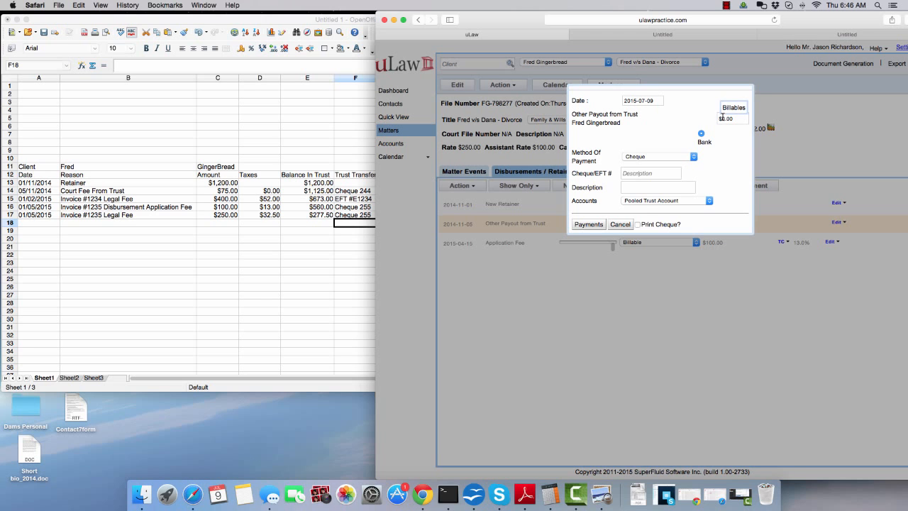
{"action": "left_click", "coordinate": [619, 224]}
Review the first legal fee in the matter events and view the complete invoice options without issuing an invoice
{"action": "left_click", "coordinate": [458, 173]}
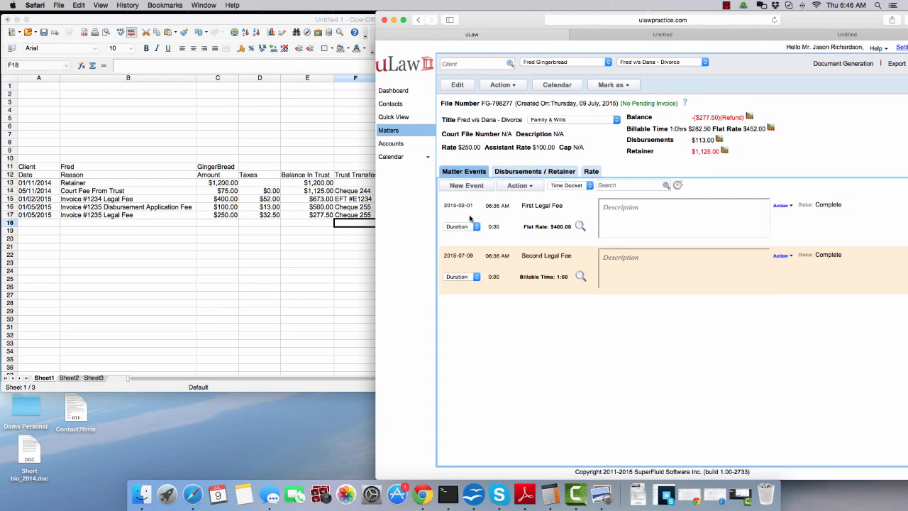
{"action": "left_click", "coordinate": [541, 206]}
{"action": "left_click", "coordinate": [843, 63]}
{"action": "mouse_move", "coordinate": [847, 85]}
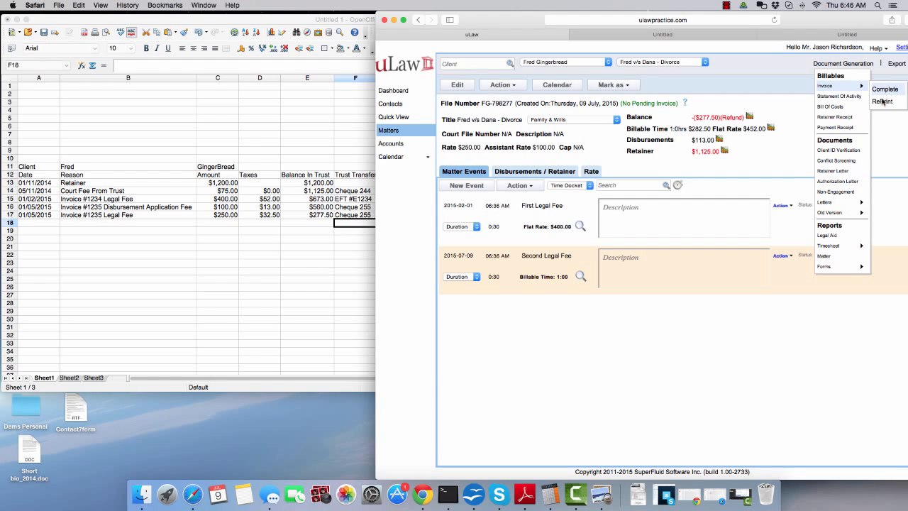
{"action": "left_click", "coordinate": [886, 89]}
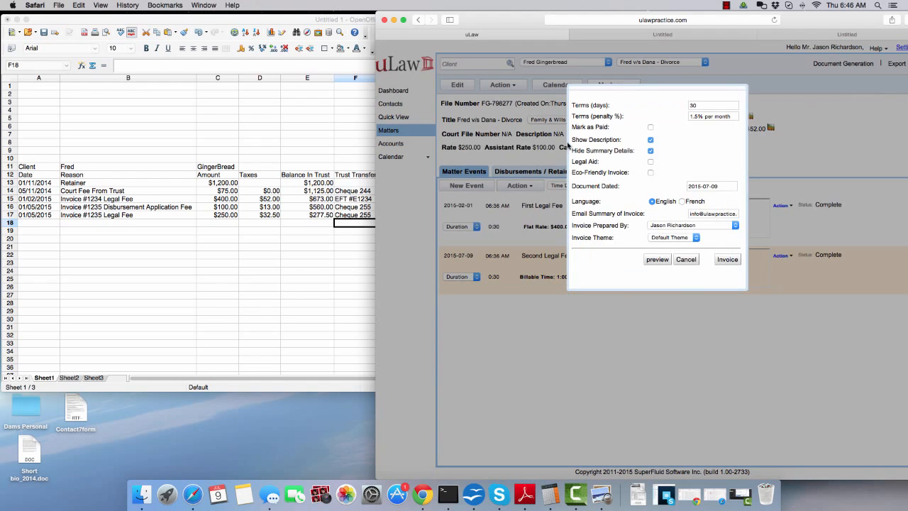
{"action": "left_click", "coordinate": [686, 259]}
Locate the matter's Trust Invoice/Payment Transfer action without running it, and review the second legal fee and the disbursement and retainer entries
{"action": "left_click", "coordinate": [507, 84]}
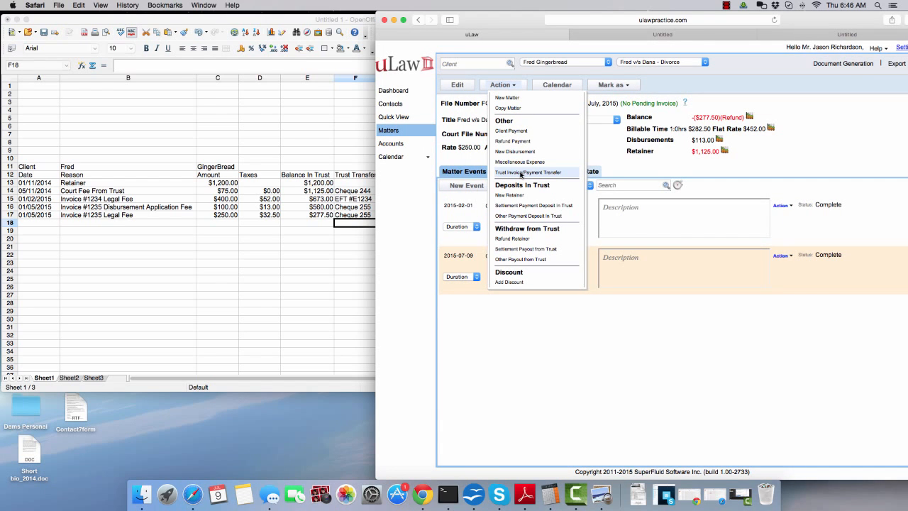
{"action": "left_click", "coordinate": [569, 361]}
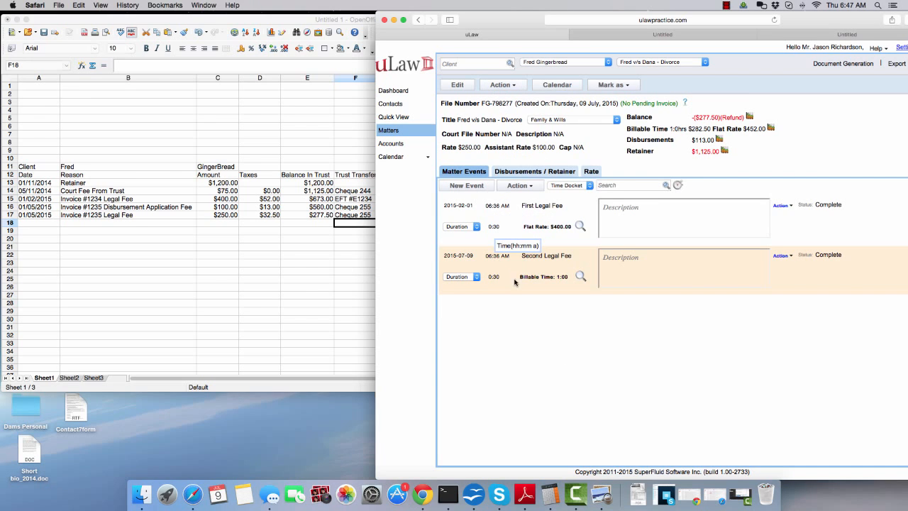
{"action": "left_click", "coordinate": [546, 259]}
{"action": "left_click", "coordinate": [525, 173]}
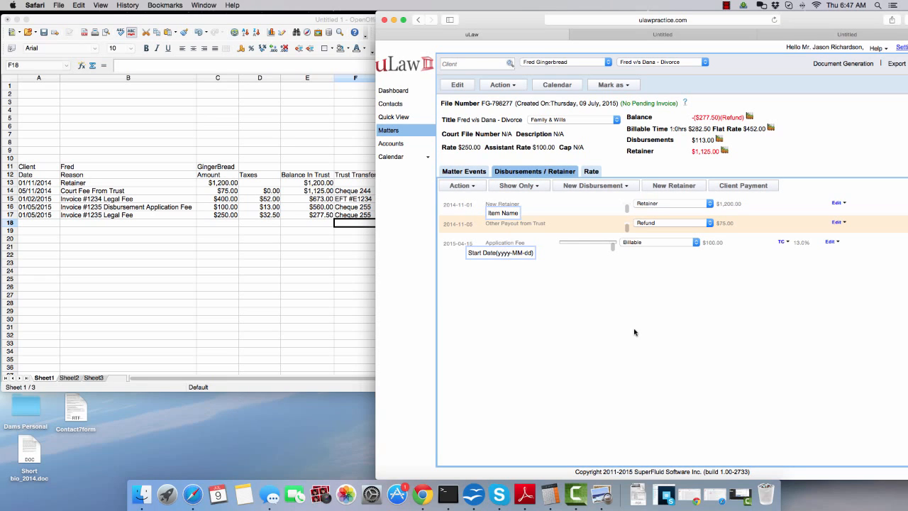